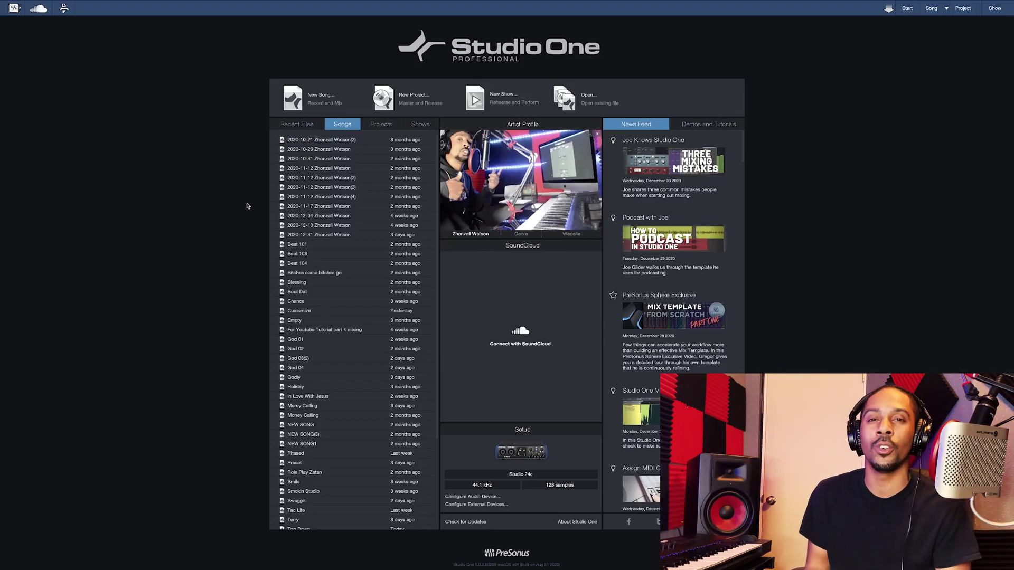
Create an empty song titled 'Tempo Finder' with Stretch audio files to Song tempo toggled.
click(319, 97)
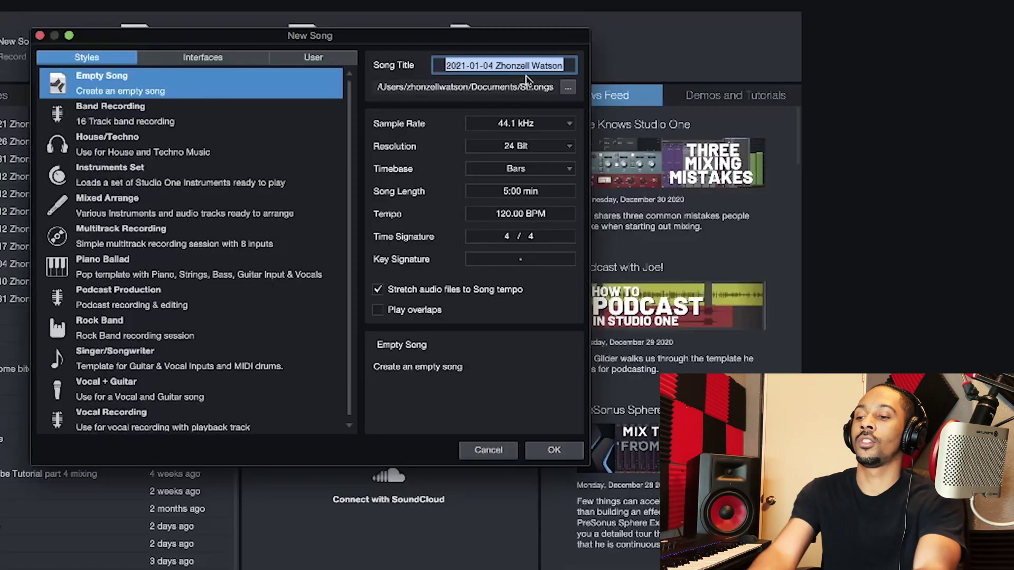
text(Tempo Finder)
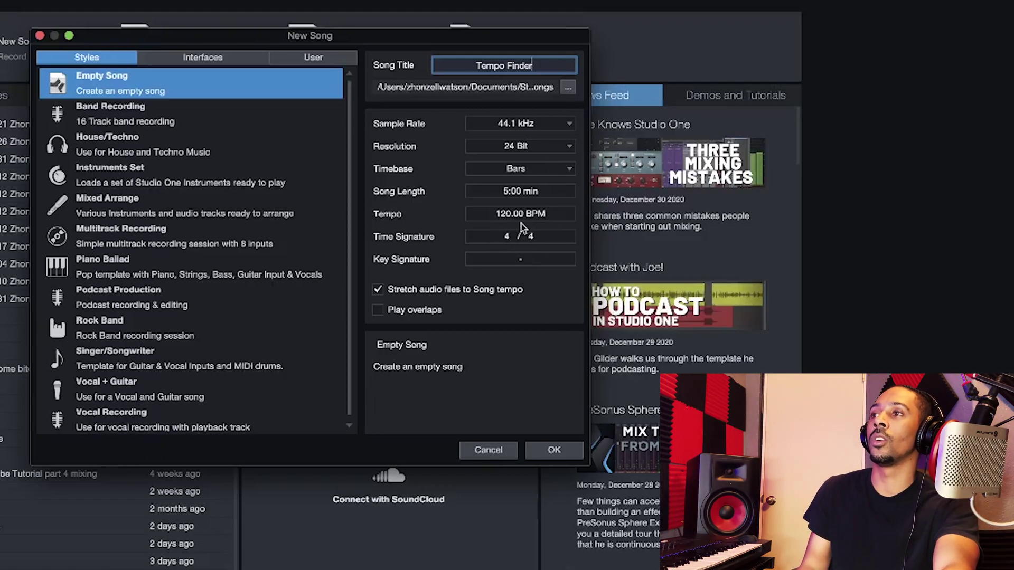
click(378, 290)
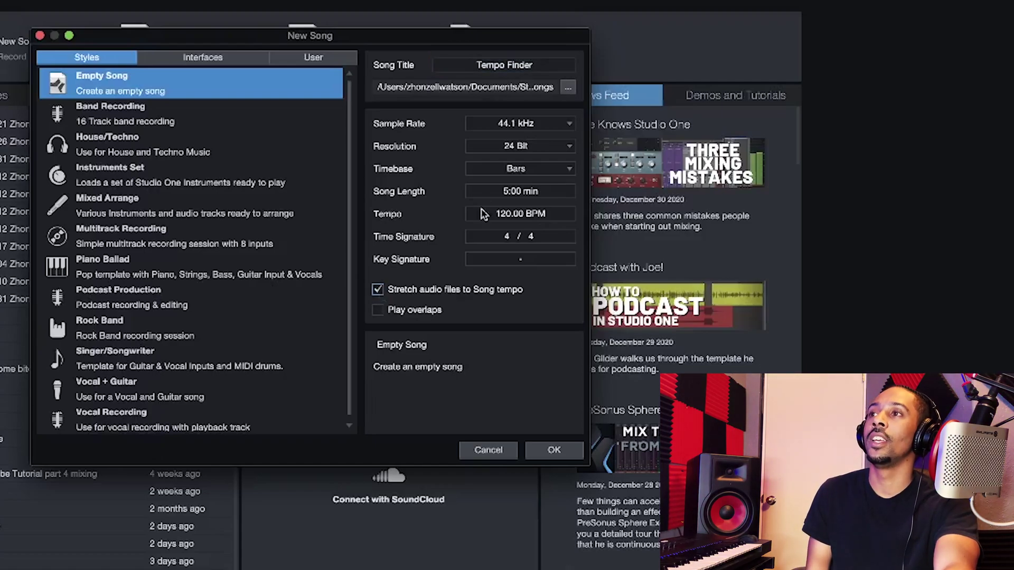
click(554, 452)
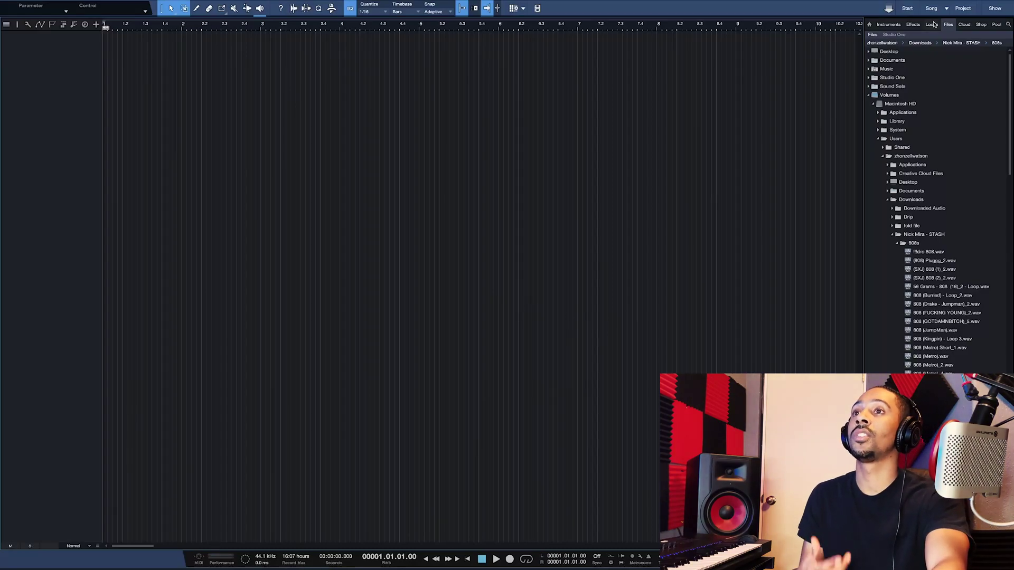
Show the Instruments list, then hide the browser with F5 to widen the arrangement.
click(892, 25)
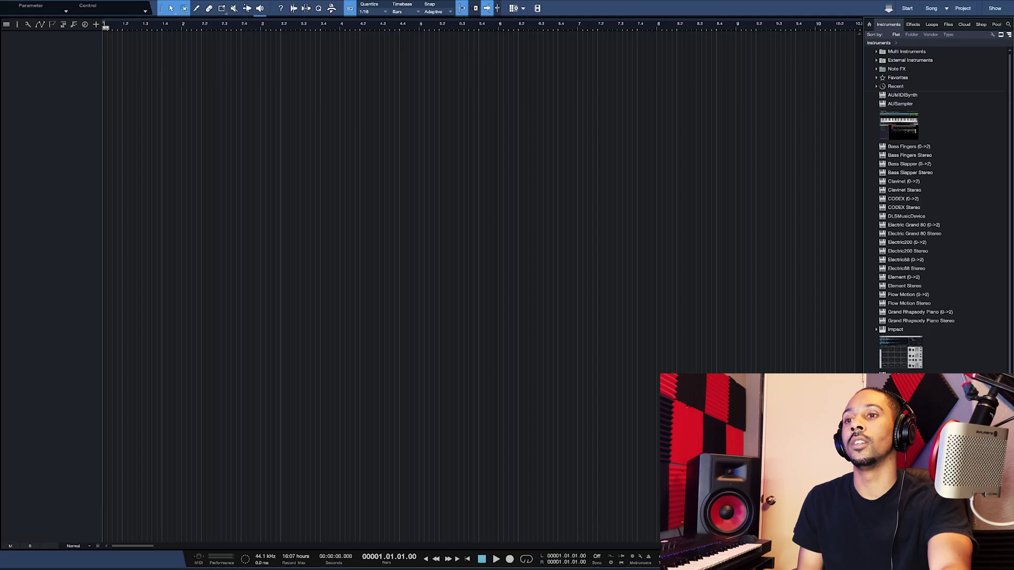
key(F5)
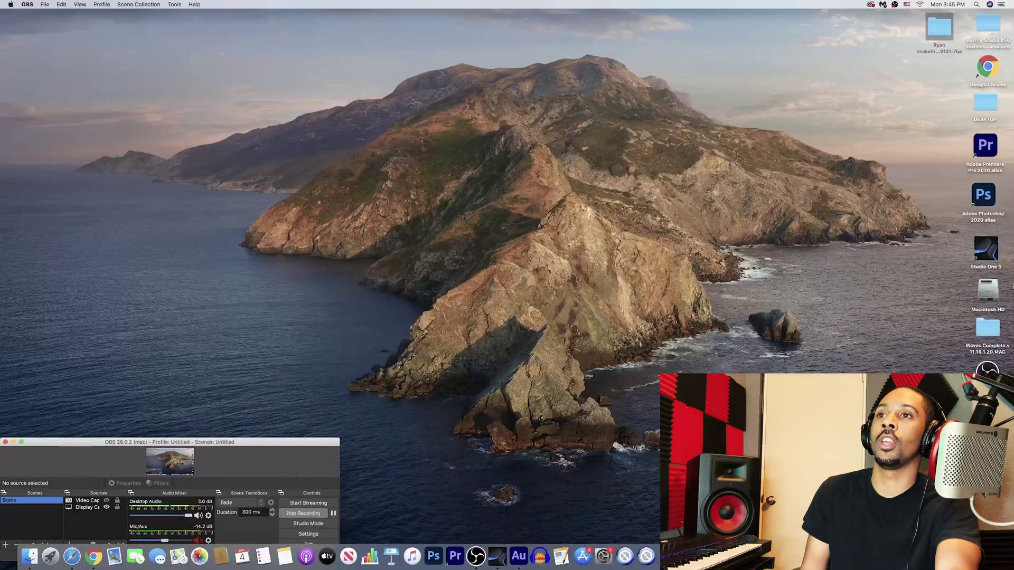
Drag the 'Butterflies - 125 BPM' mp3 from the beat pack's Mp3 Files folder into the song.
double_click(940, 32)
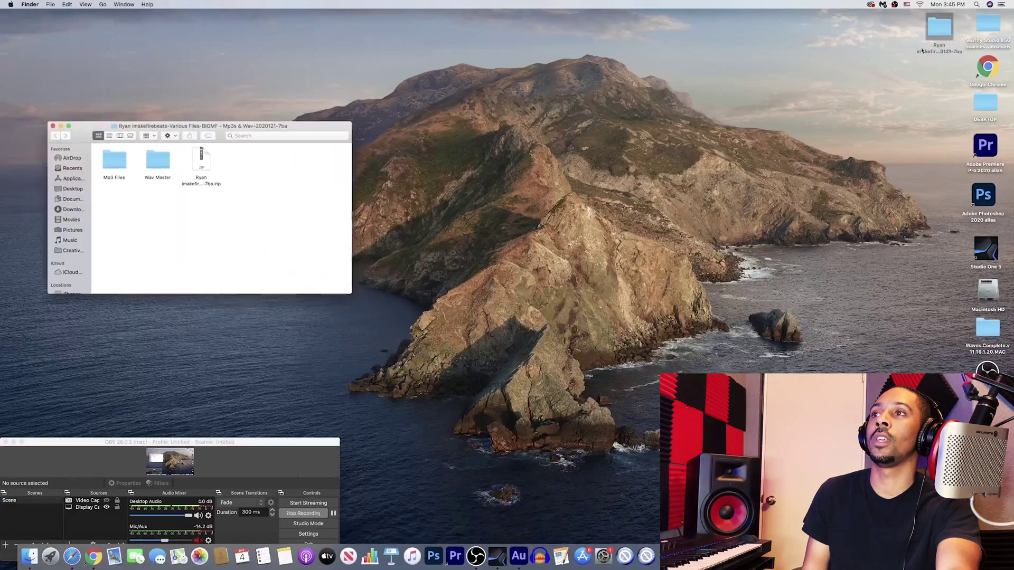
double_click(116, 168)
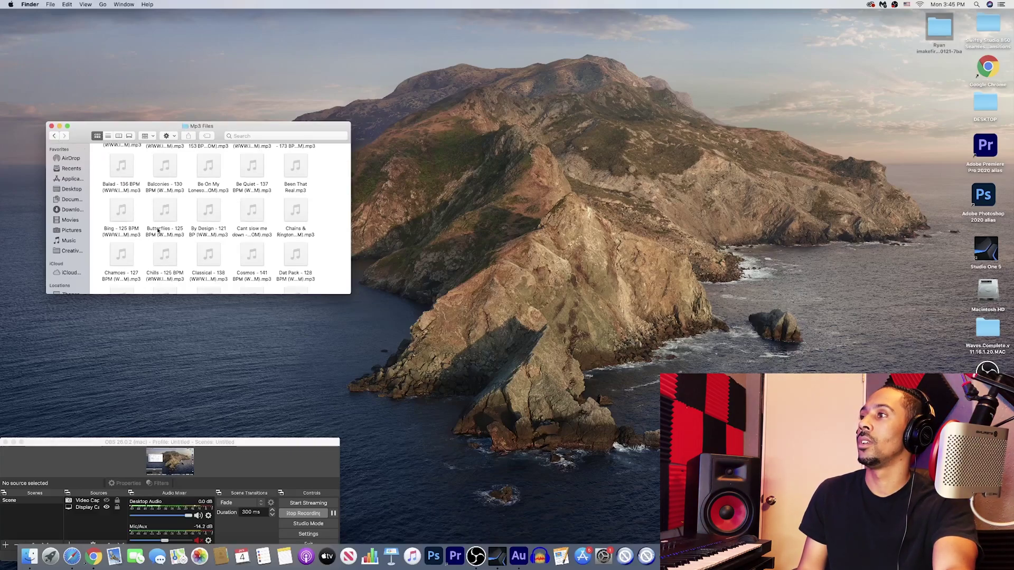
drag(162, 233, 108, 43)
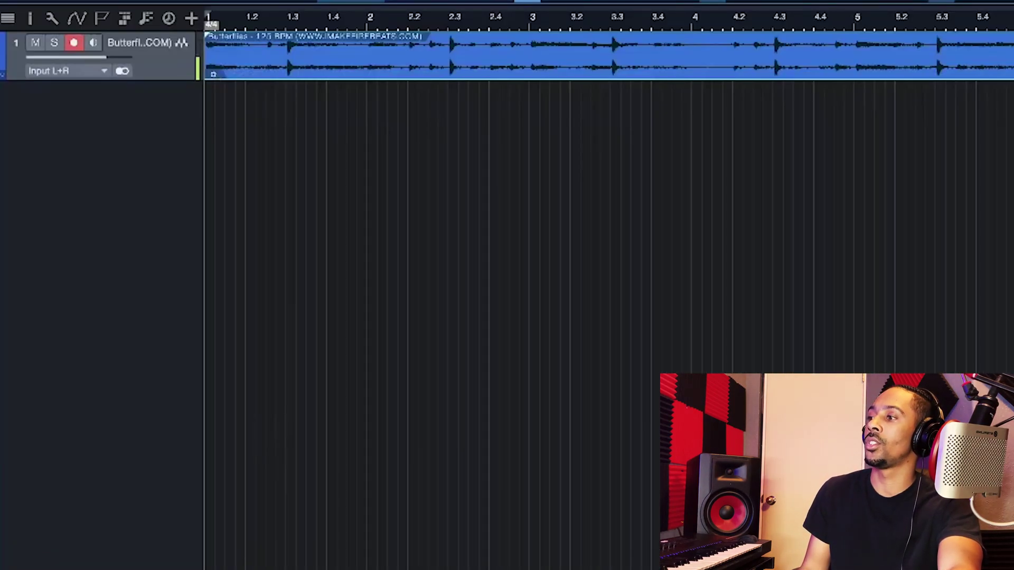
Enlarge track 1 and set the Butterflies clip's file tempo to Not Set.
key(shift+e)
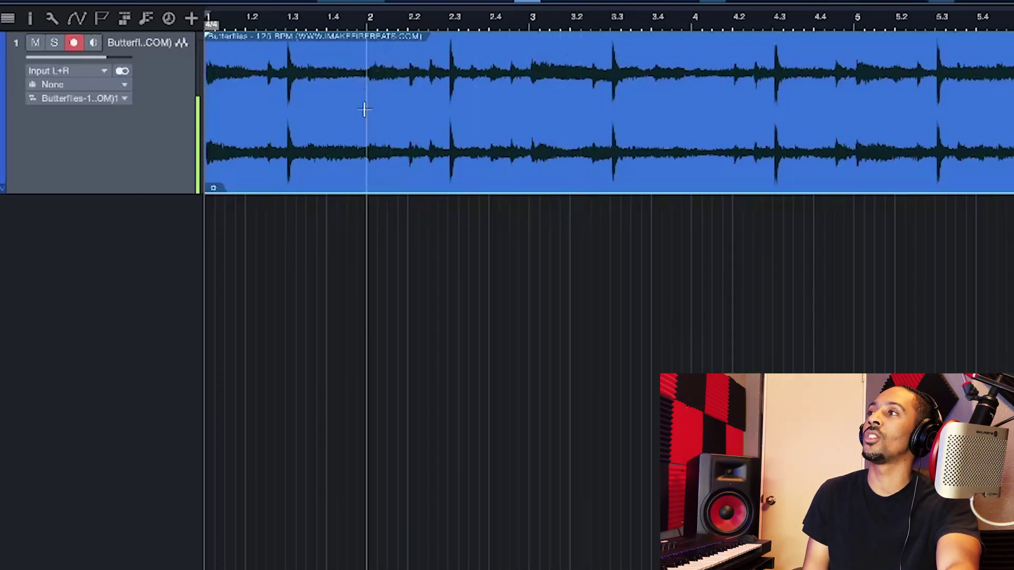
right_click(355, 153)
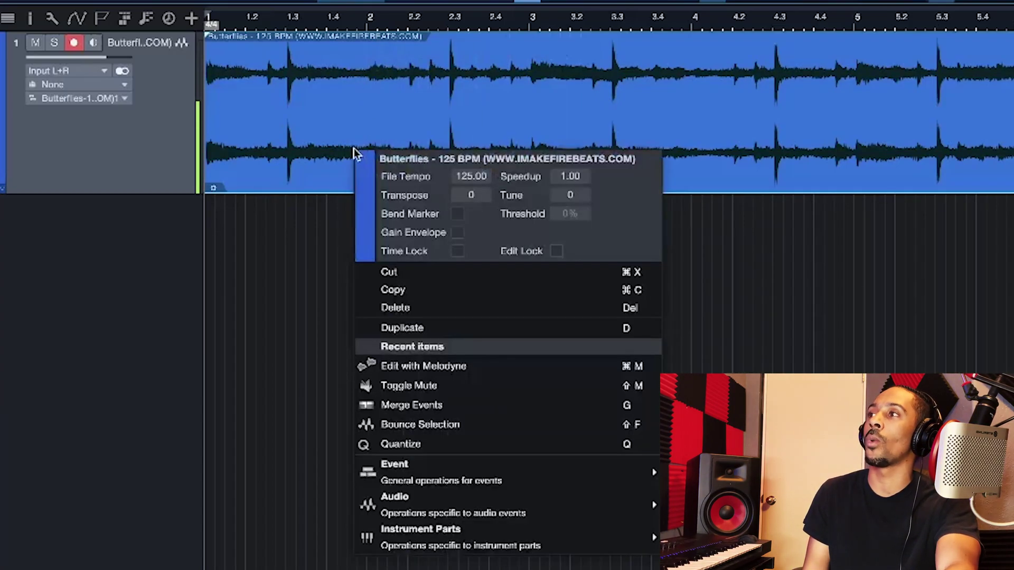
click(475, 177)
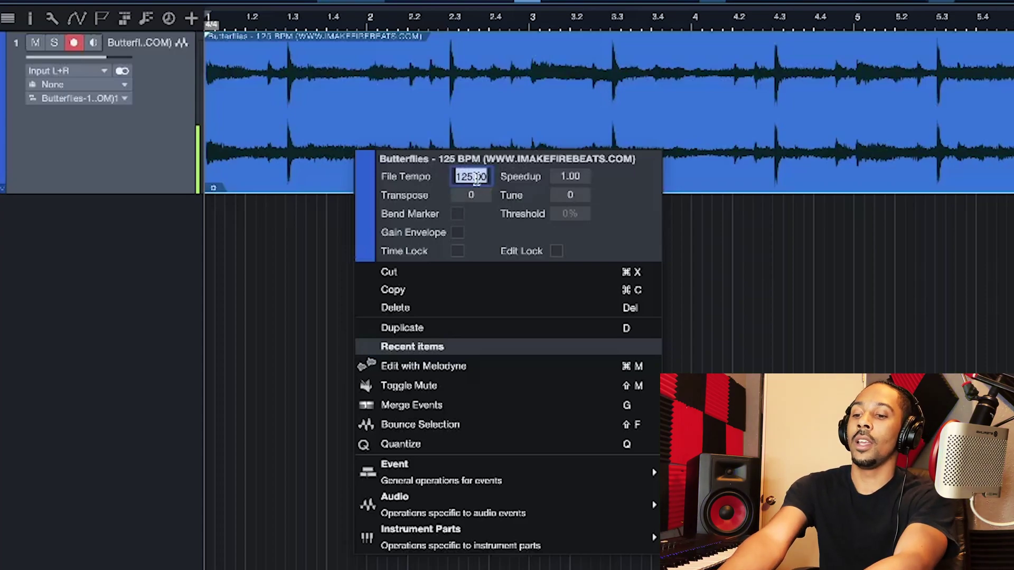
text(Not)
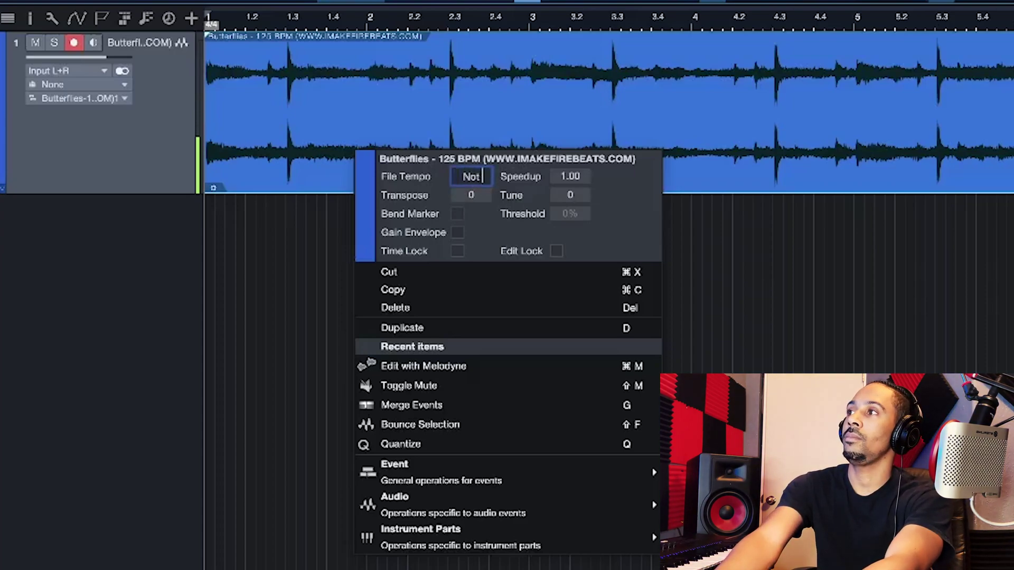
text( Set)
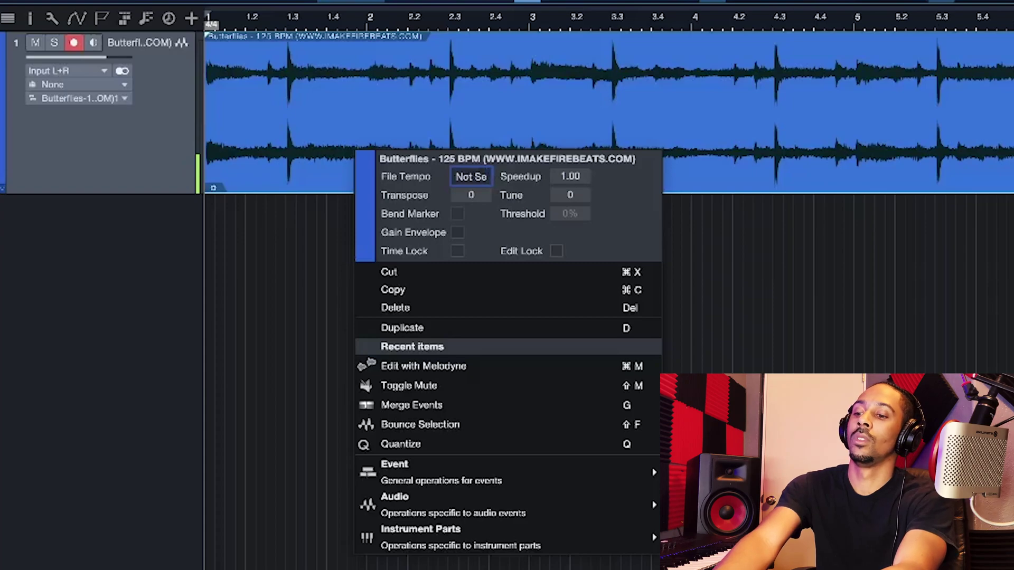
key(Return)
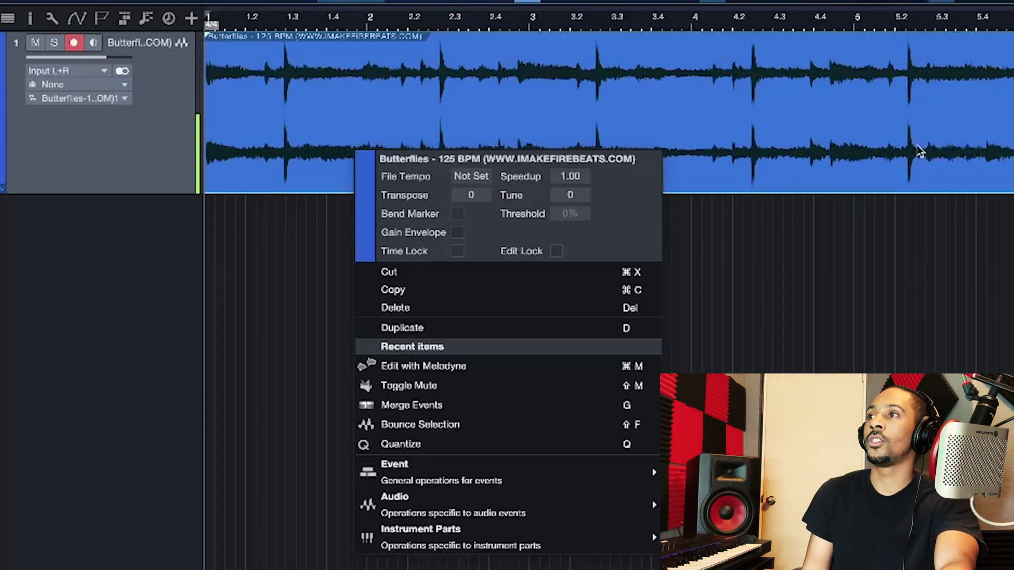
click(532, 165)
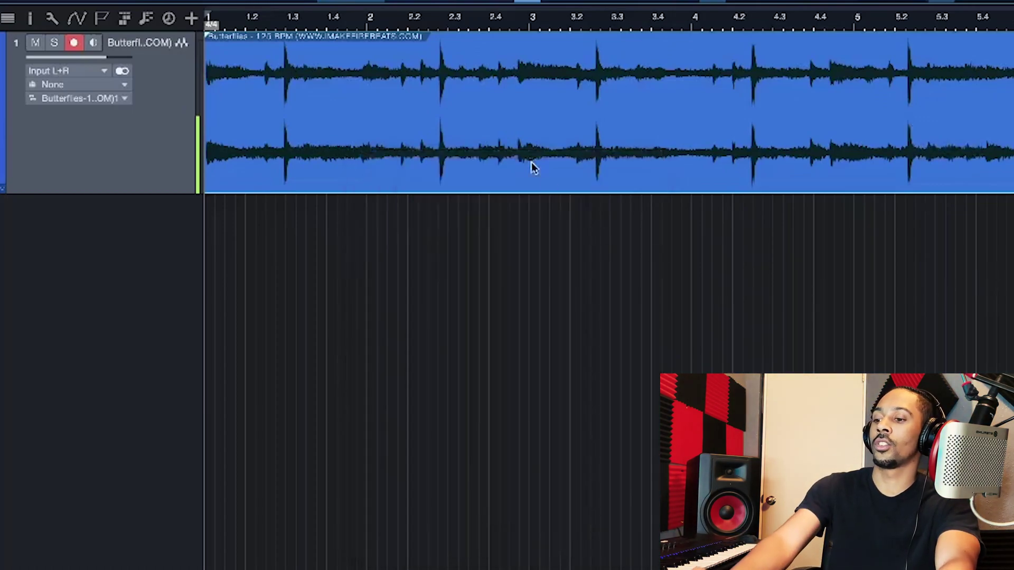
Enter 125 as the Butterflies clip's file tempo in its event options.
right_click(561, 126)
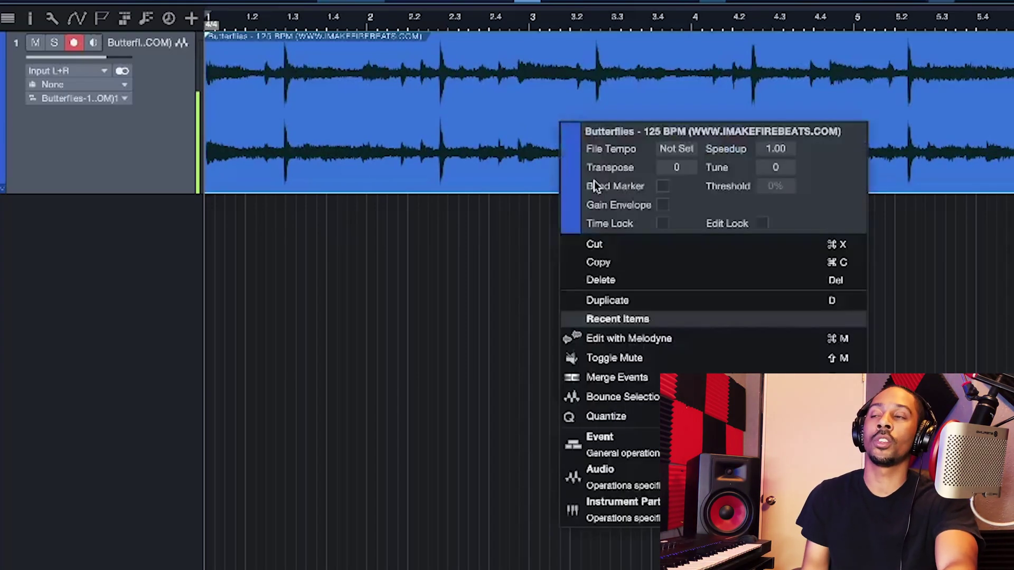
click(517, 264)
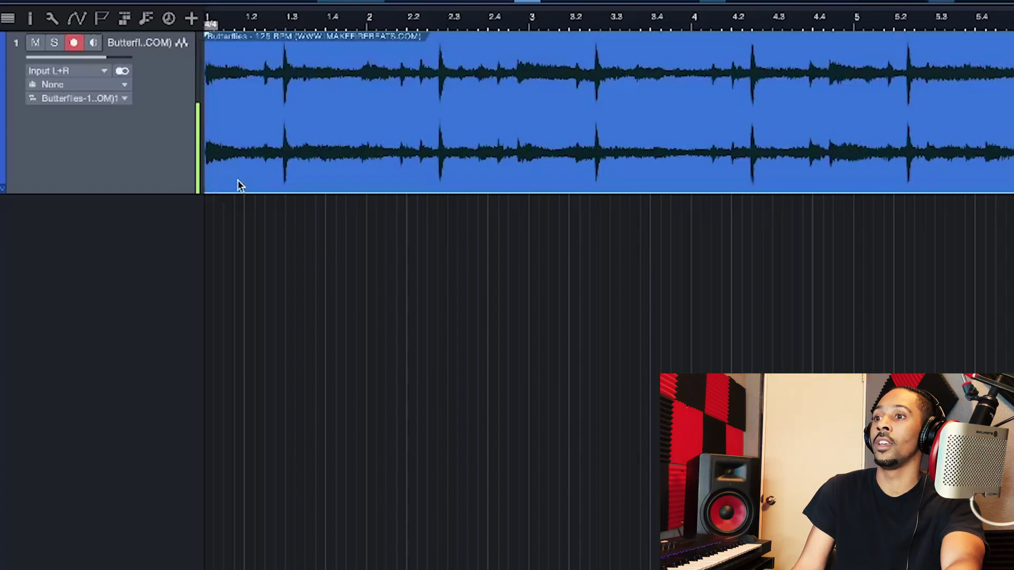
right_click(638, 177)
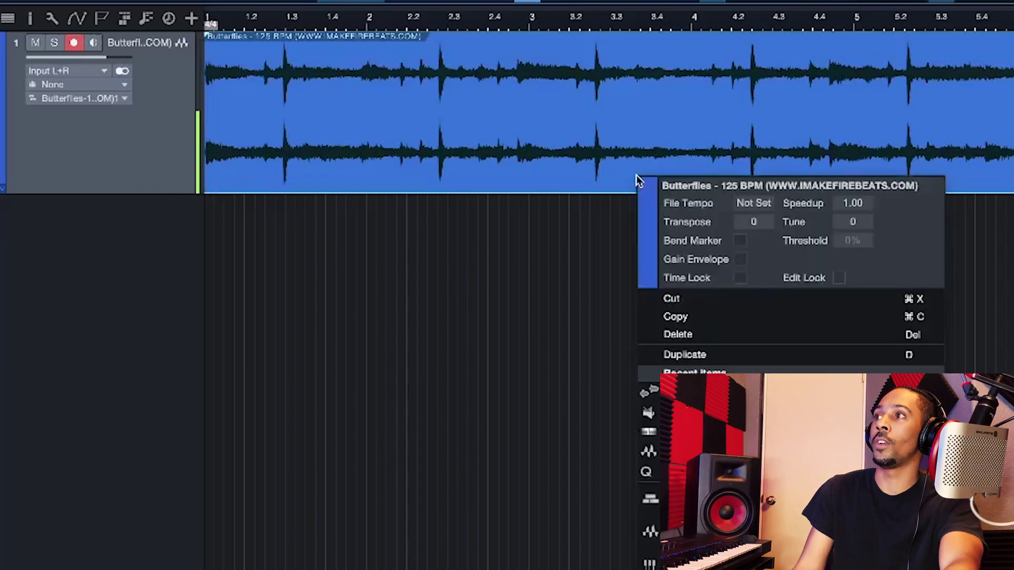
click(751, 204)
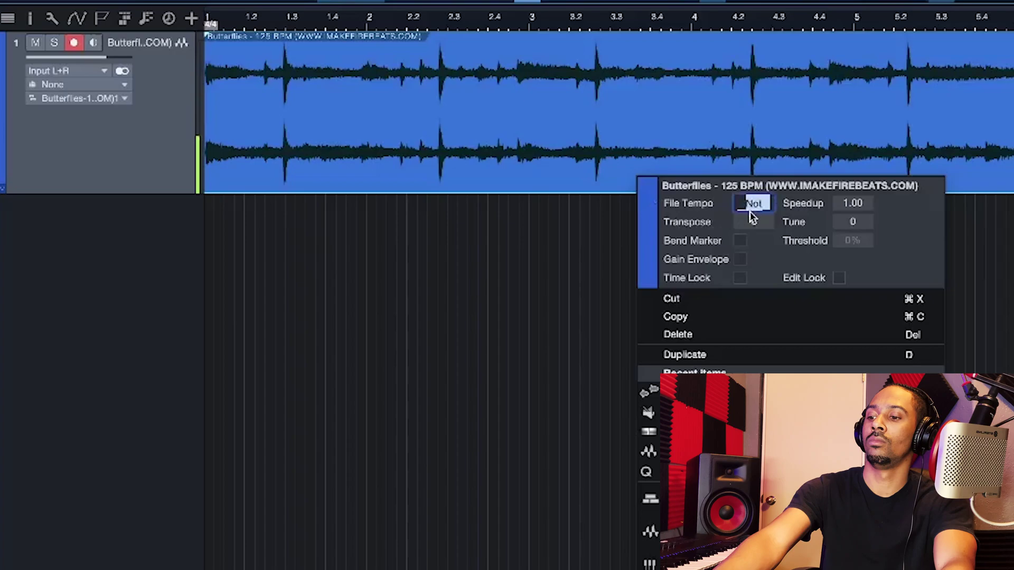
text(125)
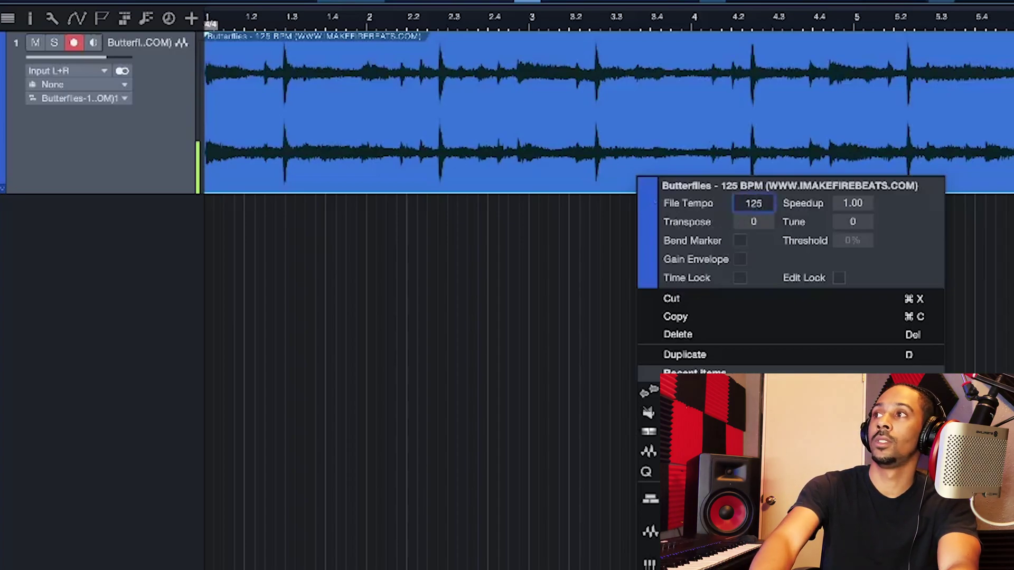
key(Return)
click(436, 446)
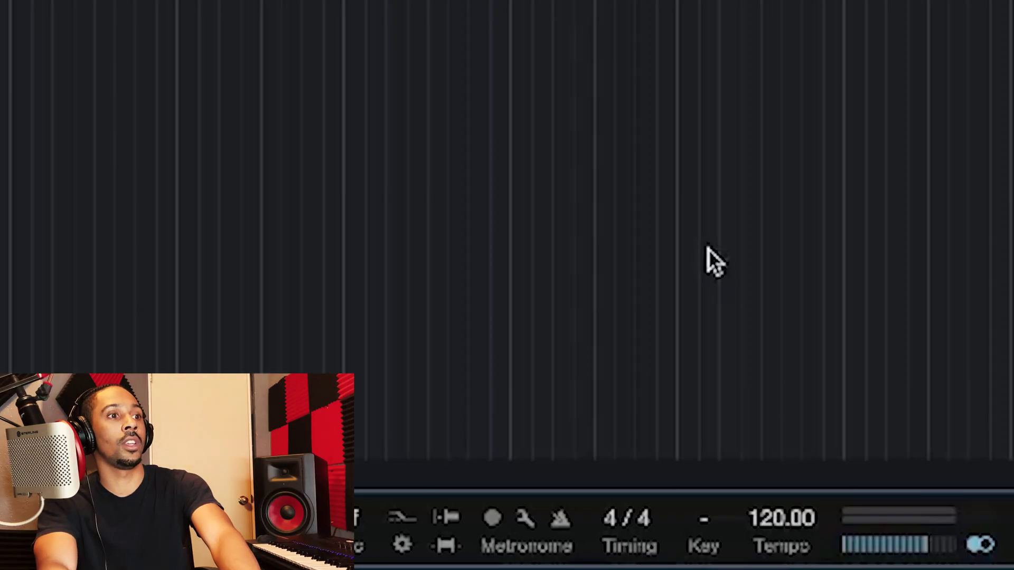
Set the song tempo to 125 BPM and turn on the metronome.
click(773, 520)
text(125)
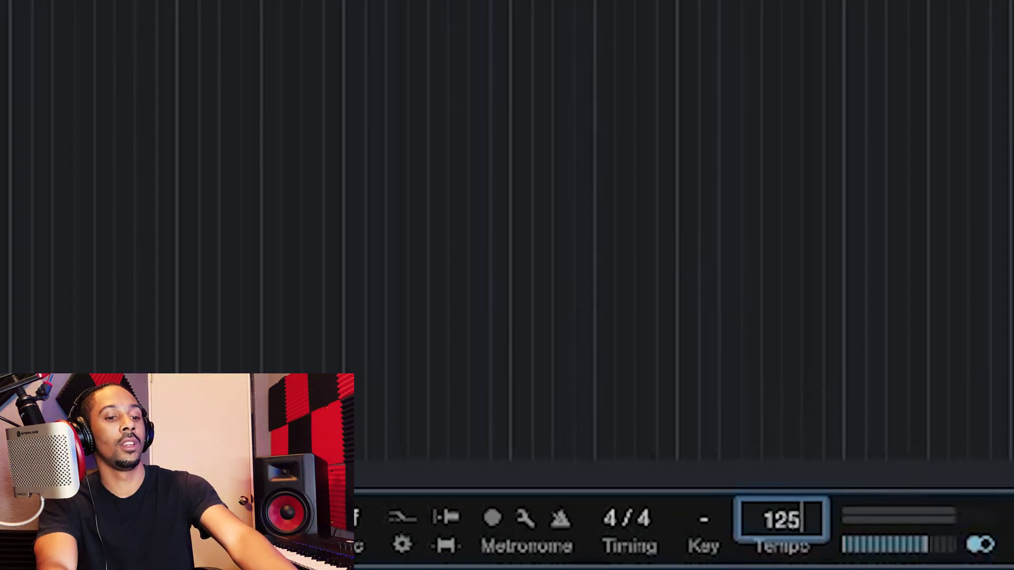
key(Return)
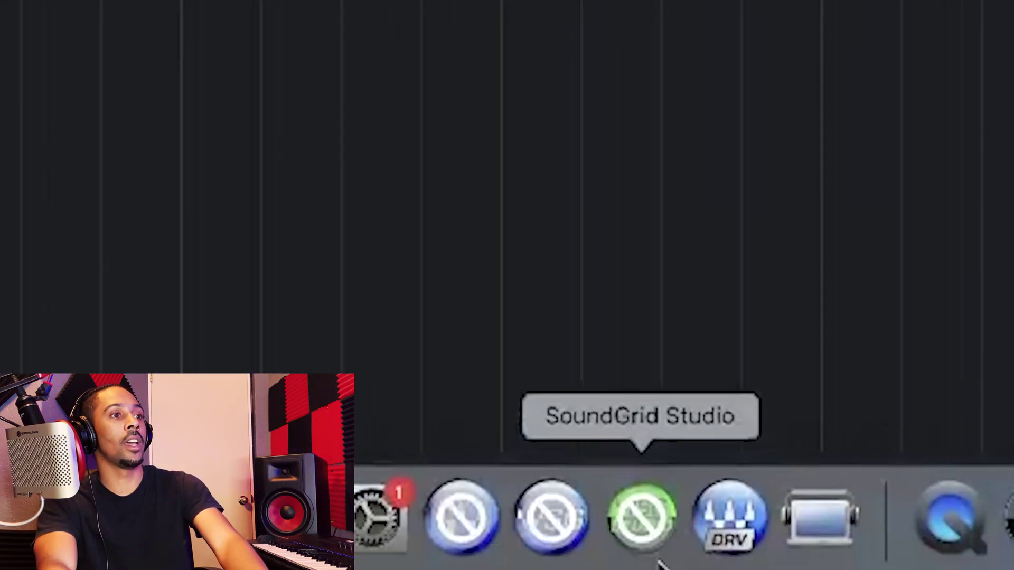
click(560, 516)
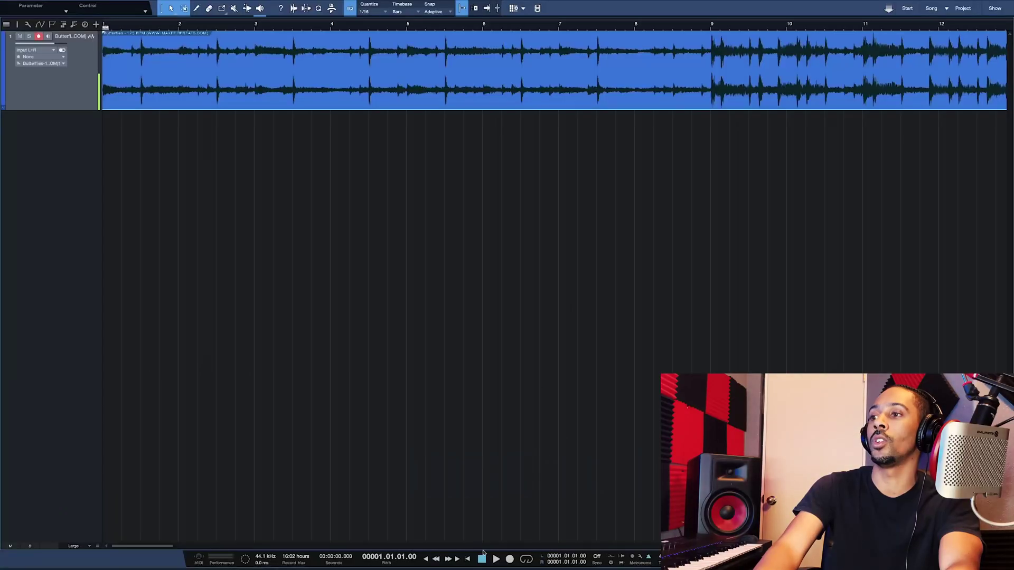
Play the song to check timing, stop, and zoom into the beat's start.
click(496, 559)
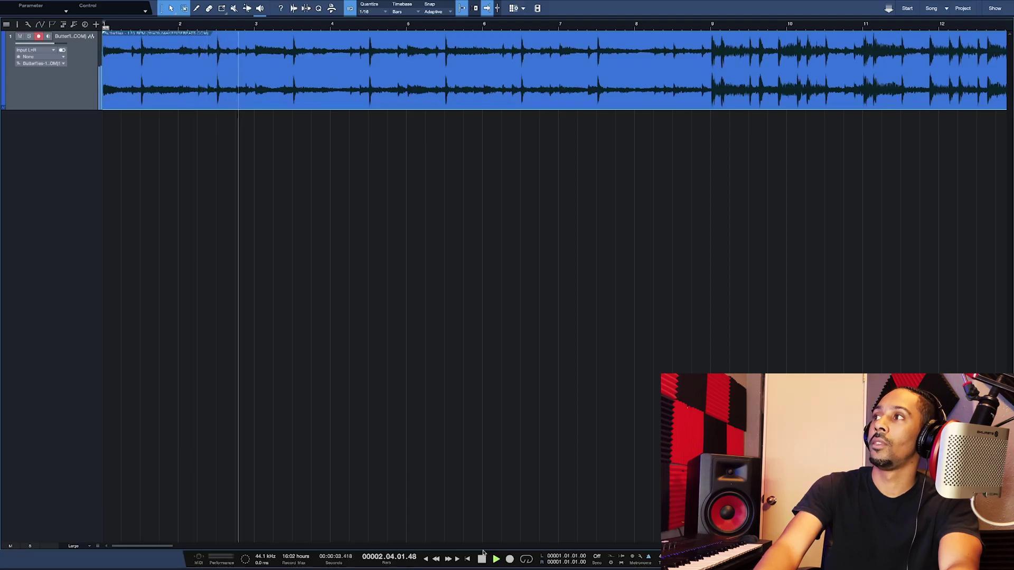
click(482, 557)
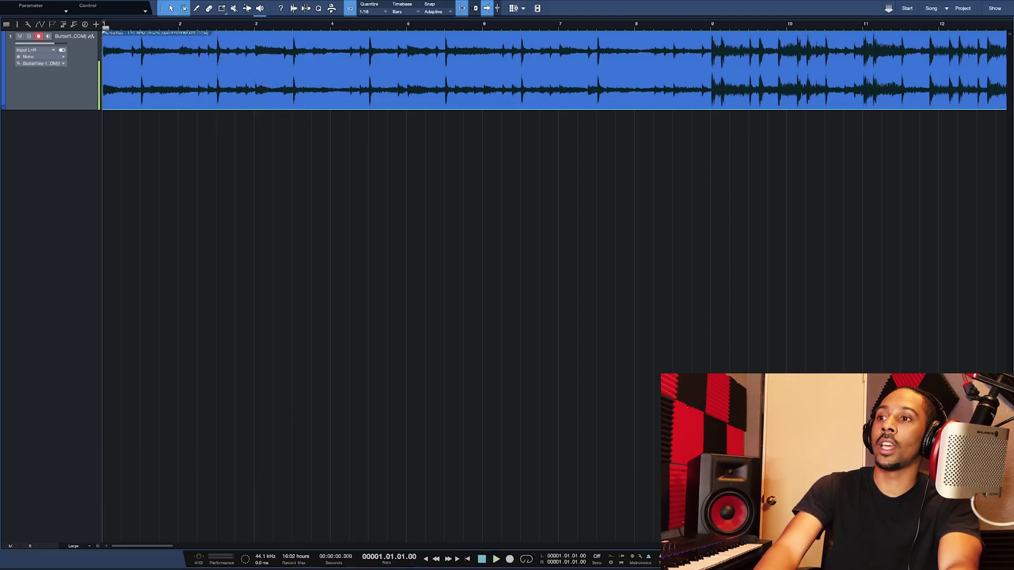
key(e)
key(e)
key(e)
key(e)
key(e)
key(e)
key(e)
key(e)
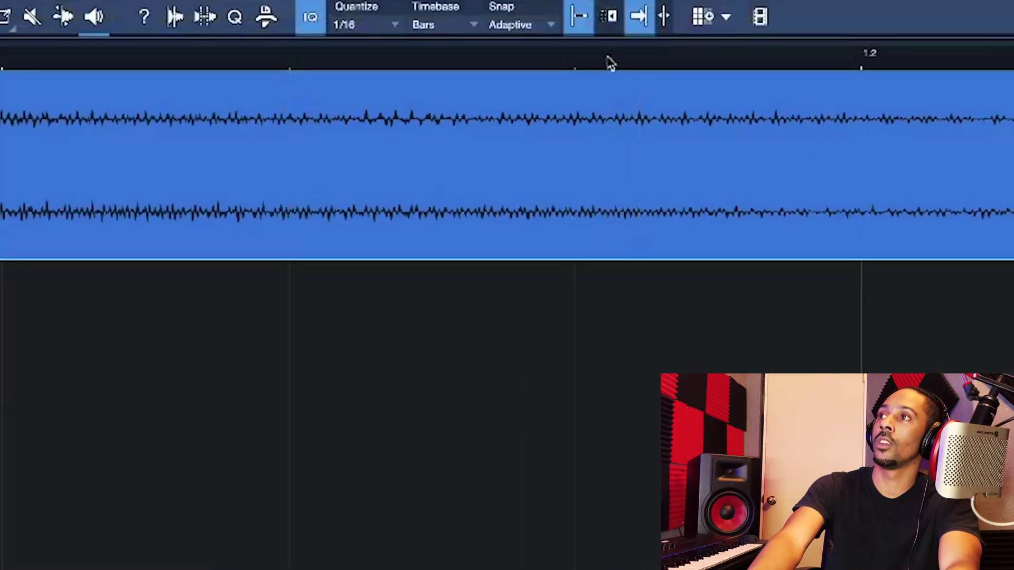
Trim the leading silence off the Butterflies clip and move it to start on bar 1.
click(582, 16)
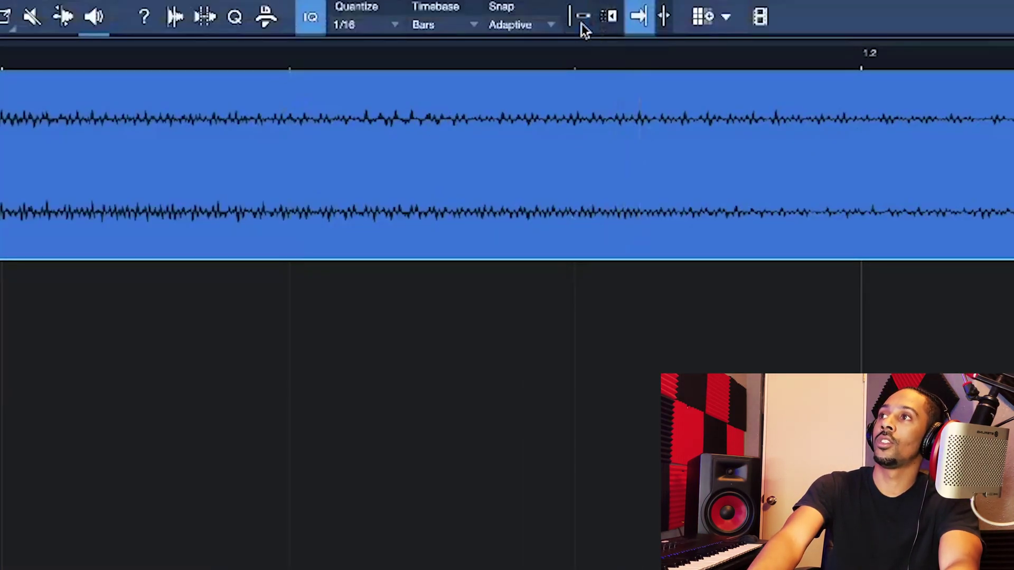
click(389, 143)
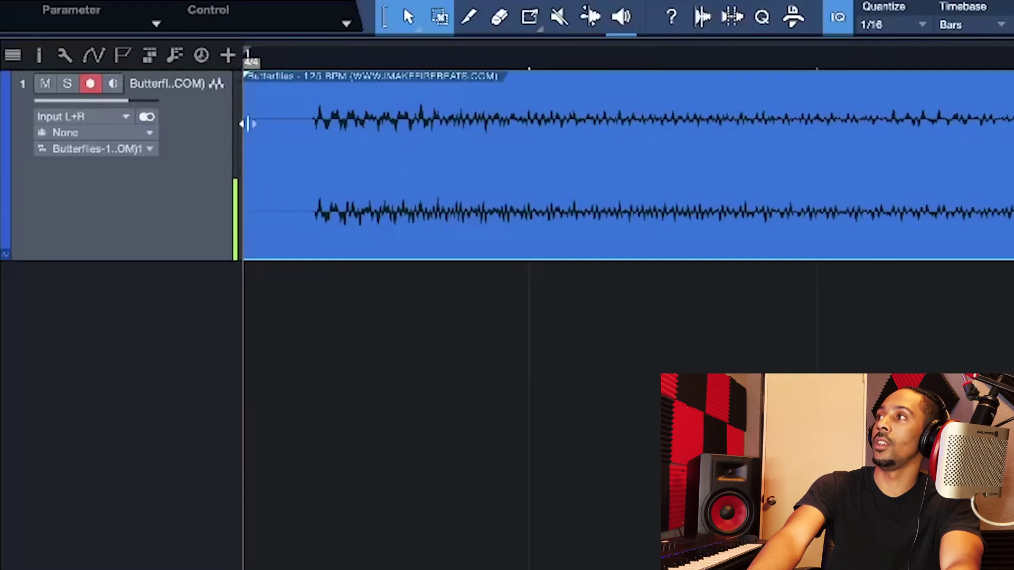
drag(243, 135, 313, 151)
drag(396, 172, 324, 175)
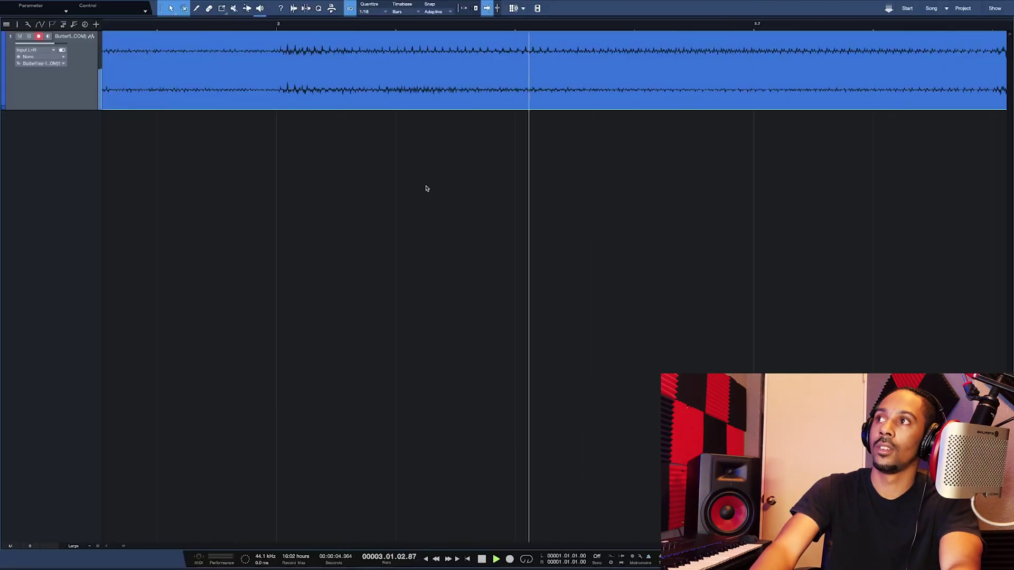
Stop playback and zoom out to view the whole beat.
key(space)
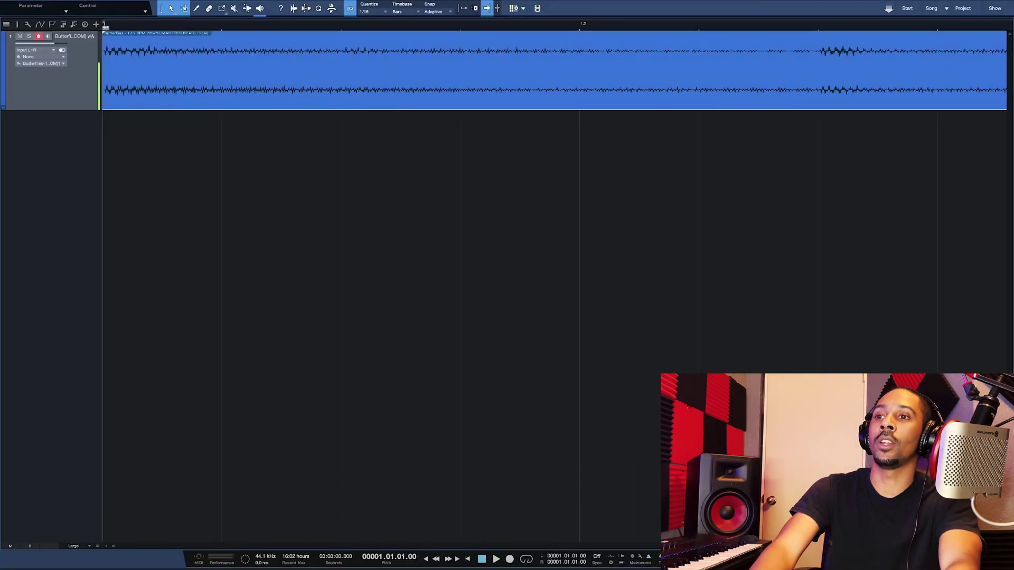
key(w)
key(w)
key(w)
key(w)
key(w)
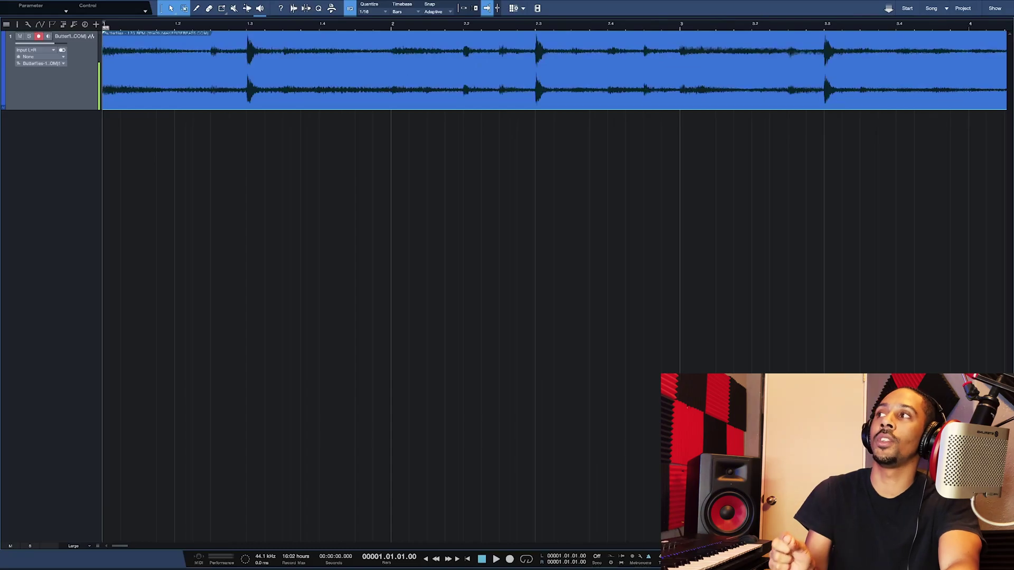
key(w)
key(w)
key(w)
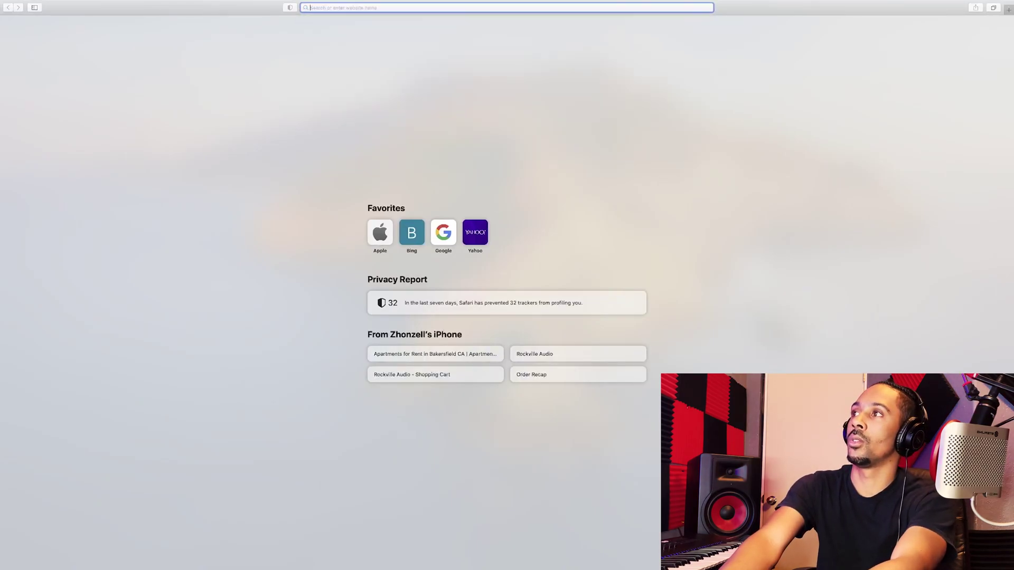
Search Google for 'mp3 to bpm' and open GetSongBPM's MP3 to BPM analyser.
text(google.com)
key(Return)
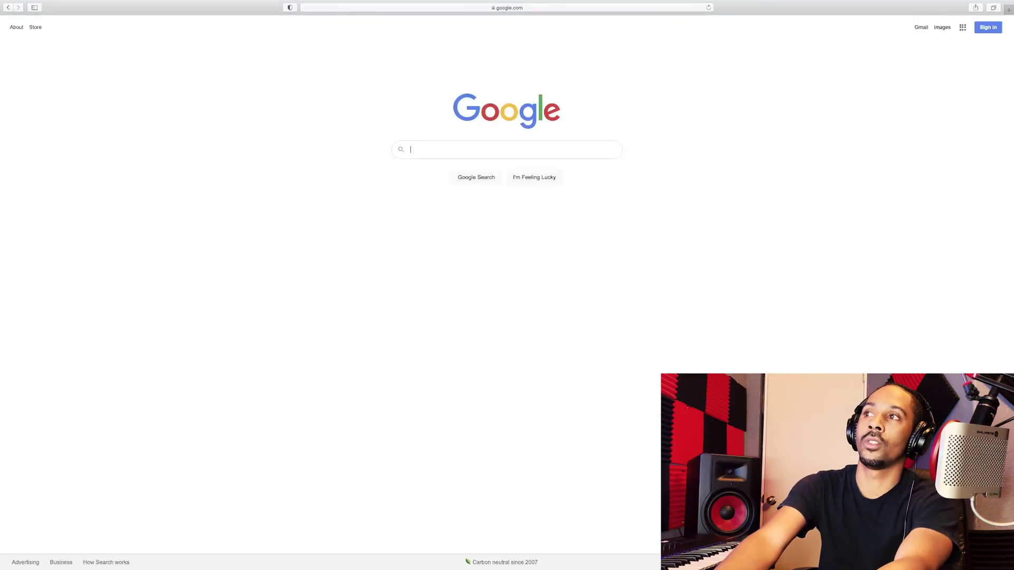
text(mop)
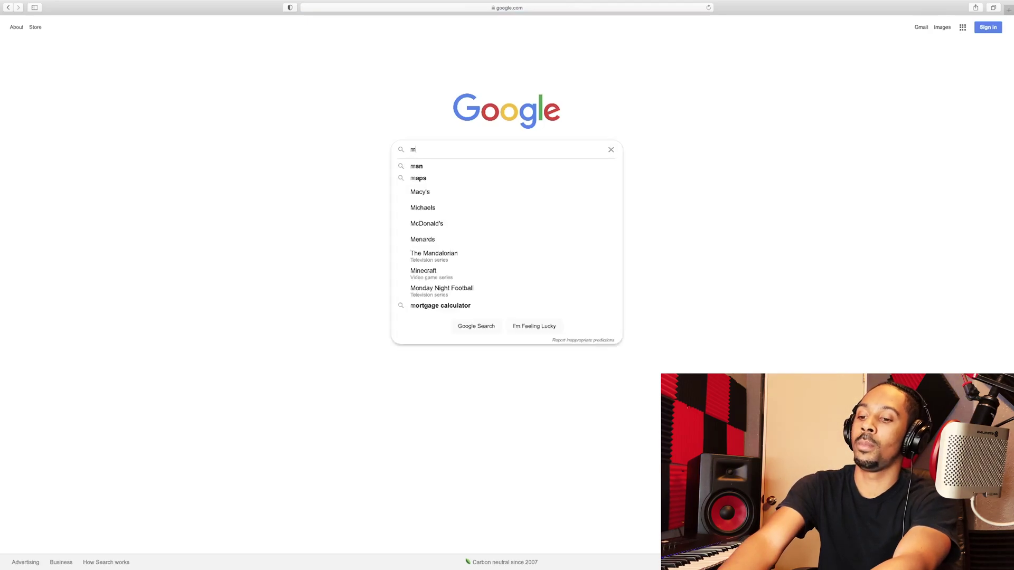
key(BackSpace)
key(BackSpace)
text(p)
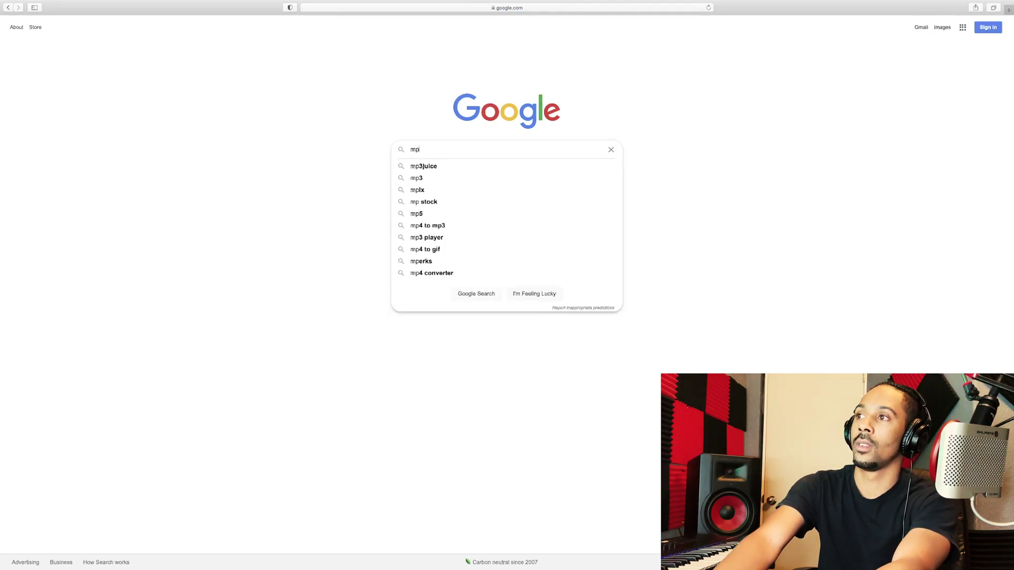
text(3 to )
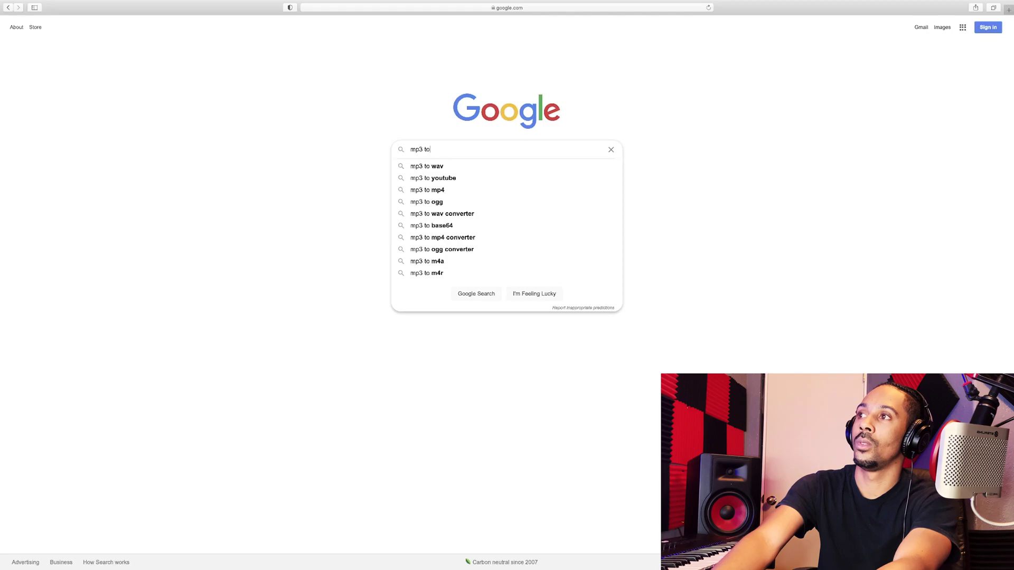
text(bpm)
key(Return)
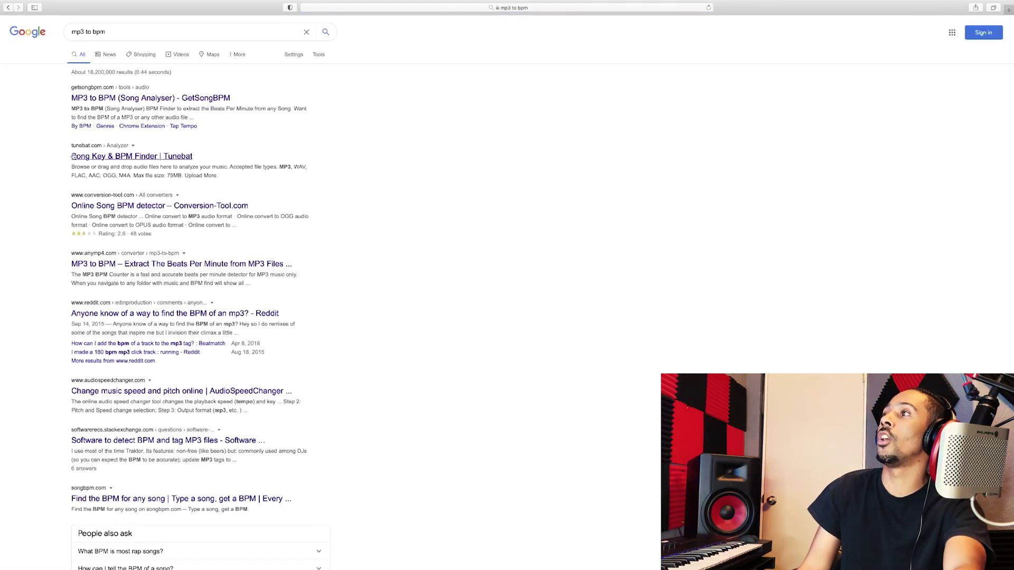
click(128, 104)
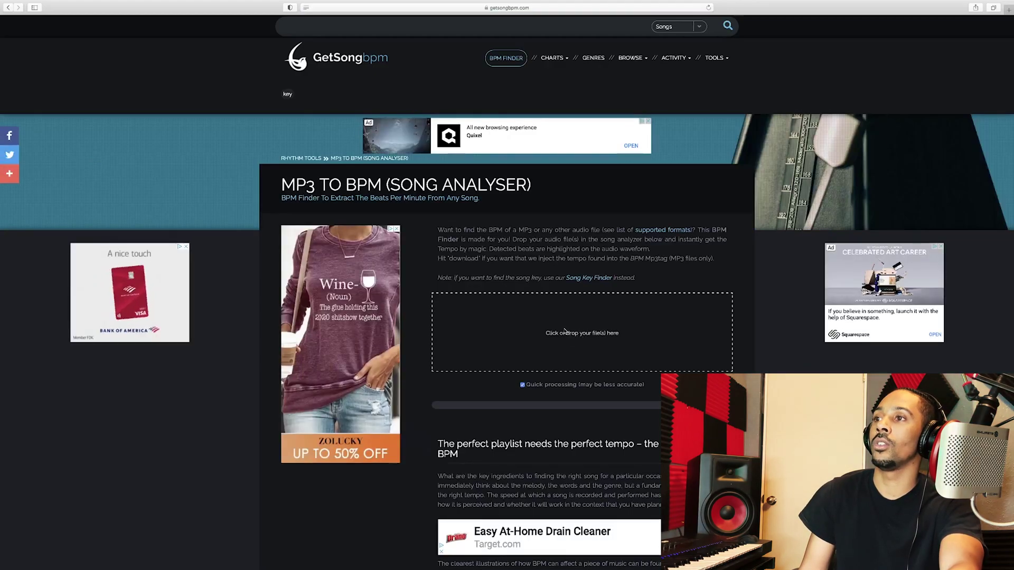
Analyse the Butterflies mp3 in GetSongBPM (123 BPM), then return to the search results.
key(ctrl+Left)
drag(152, 233, 529, 331)
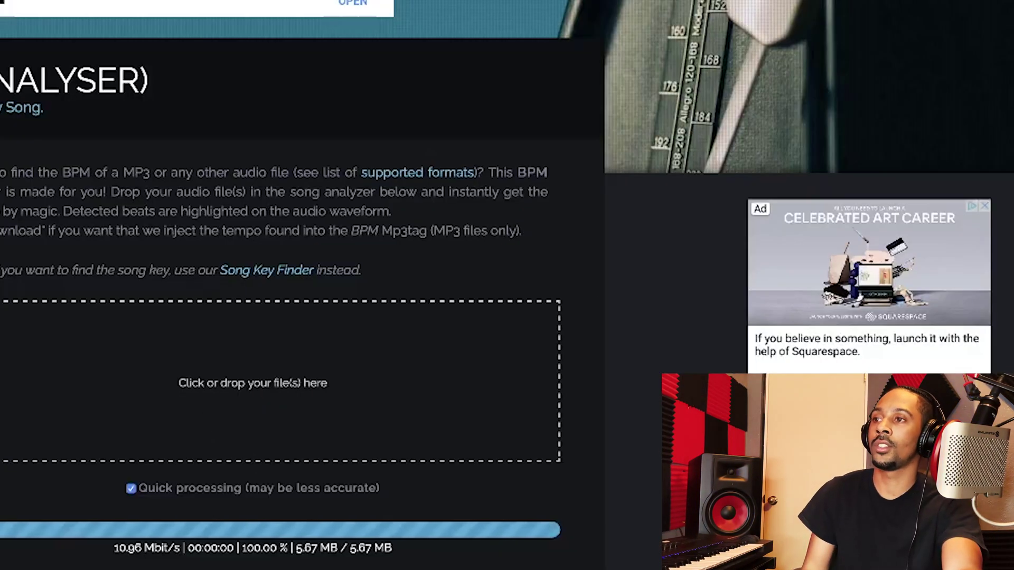
scroll(235, 446, down, 5)
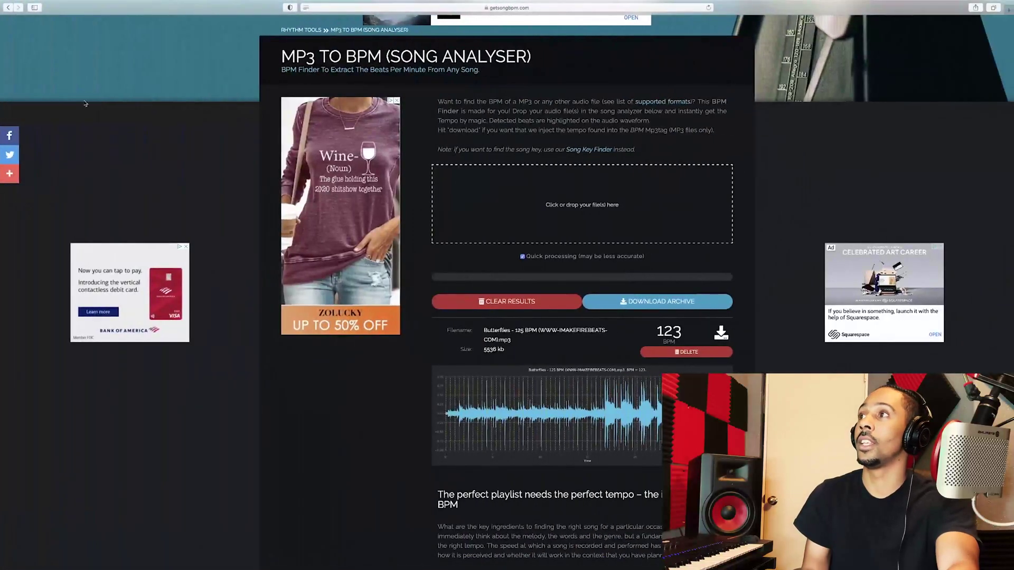
click(8, 9)
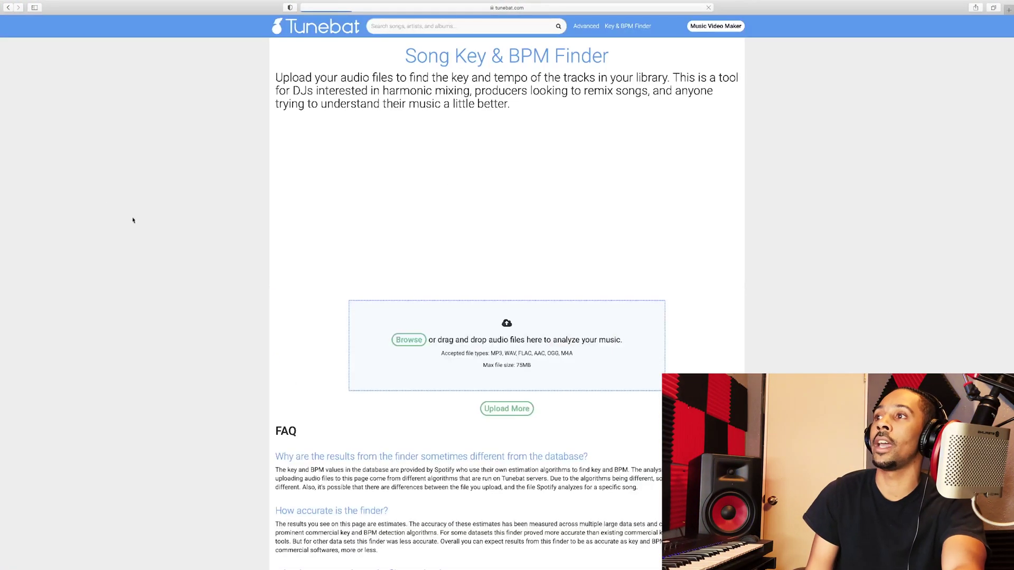
Analyse the Butterflies mp3 in Tunebat (F minor, 4A, 125 BPM), then return to Studio One.
key(ctrl+Left)
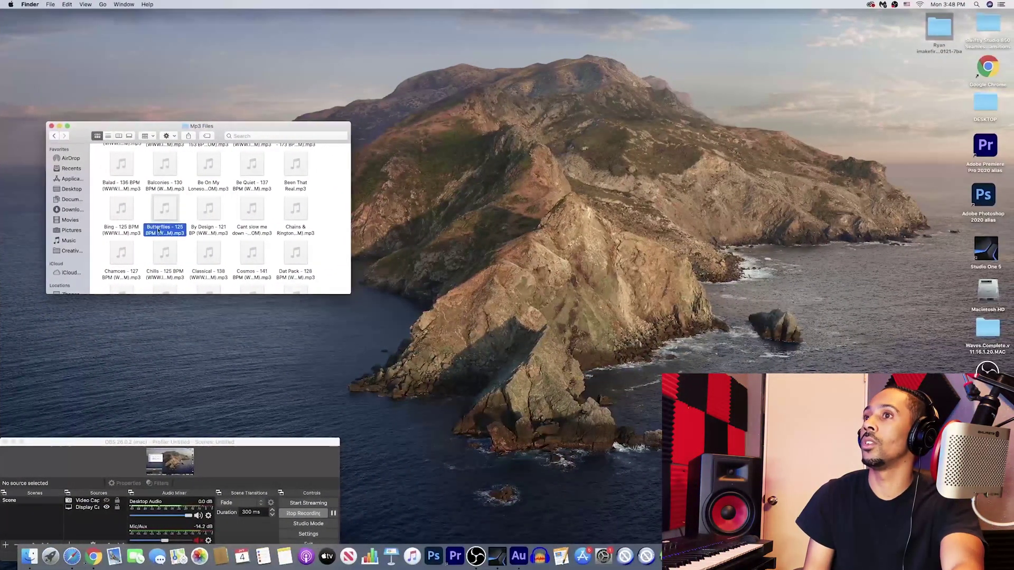
drag(159, 230, 522, 365)
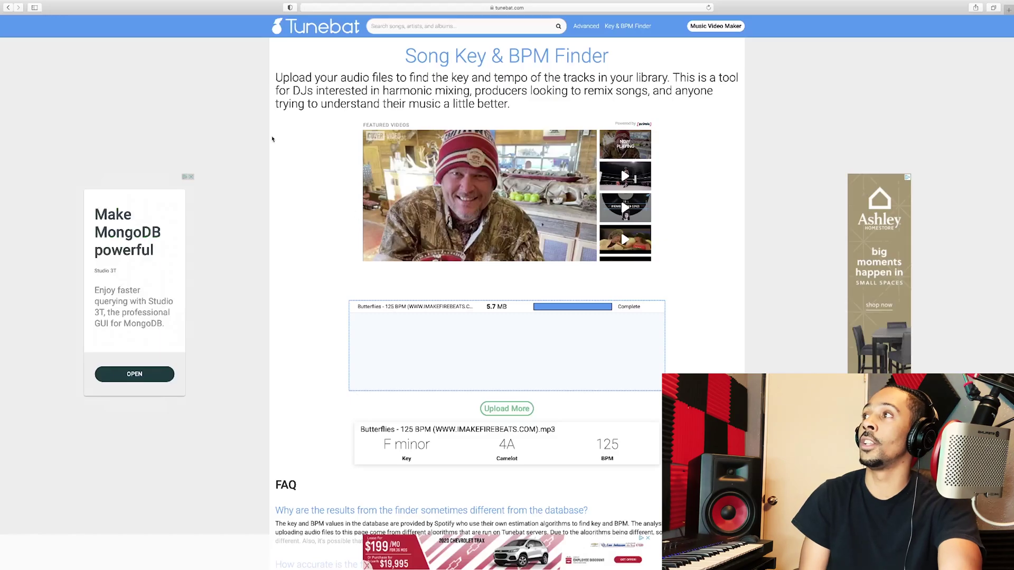
click(8, 7)
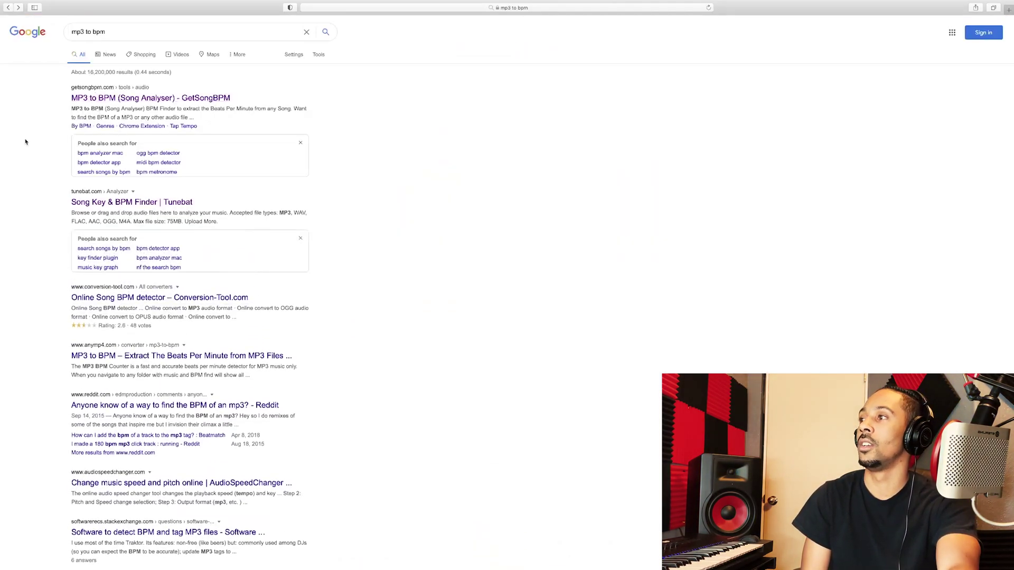
key(ctrl+Left)
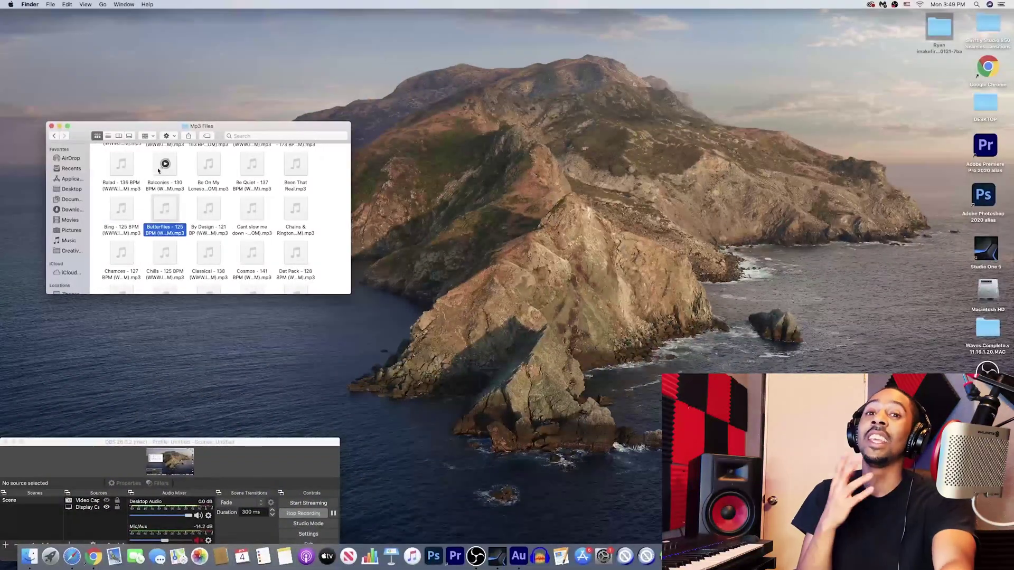
key(ctrl+Right)
key(ctrl+Right)
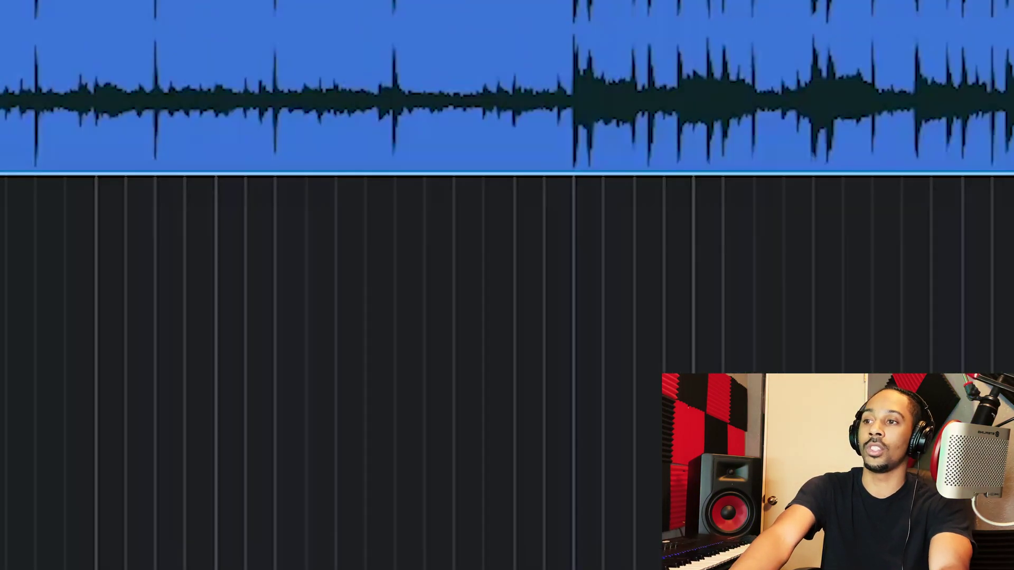
Inspect the Butterflies clip and its track's tempo-follow setting in the Inspector.
right_click(224, 91)
key(Escape)
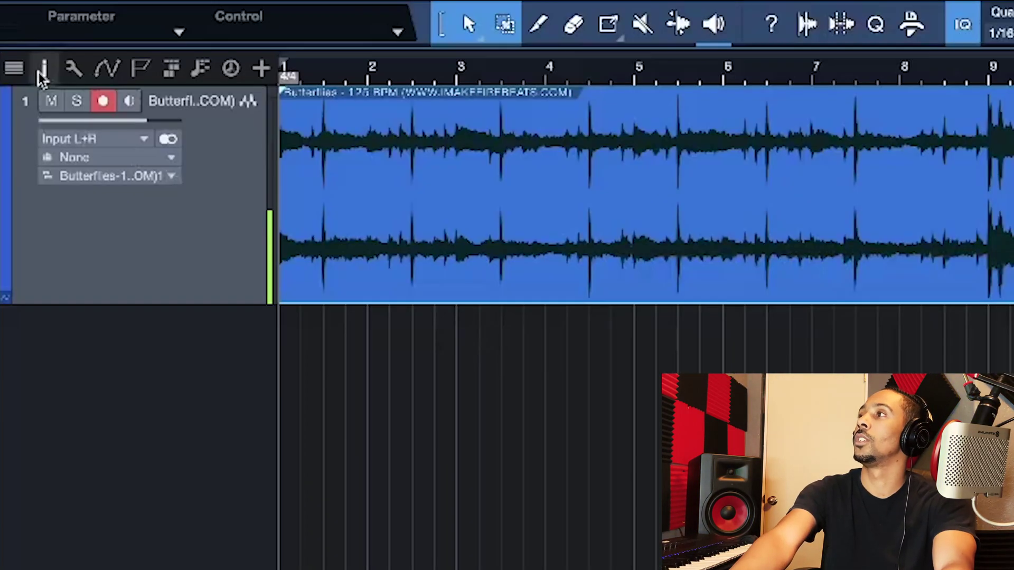
click(16, 24)
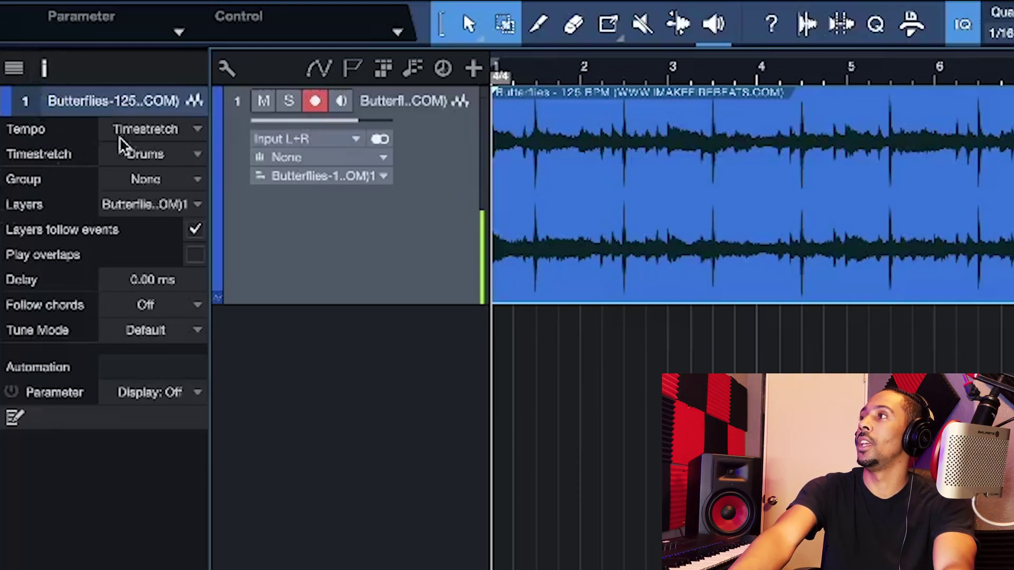
click(139, 137)
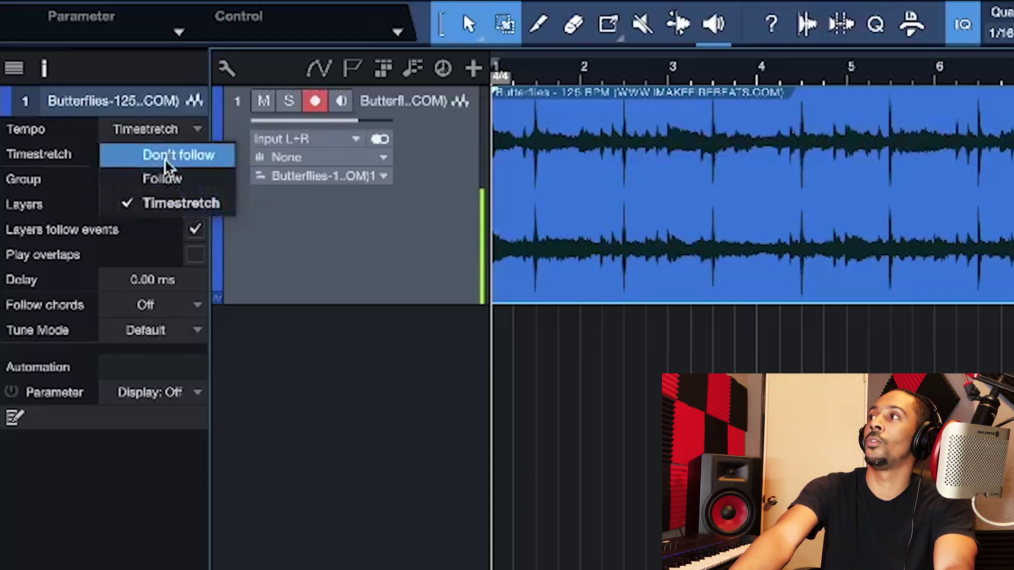
click(381, 416)
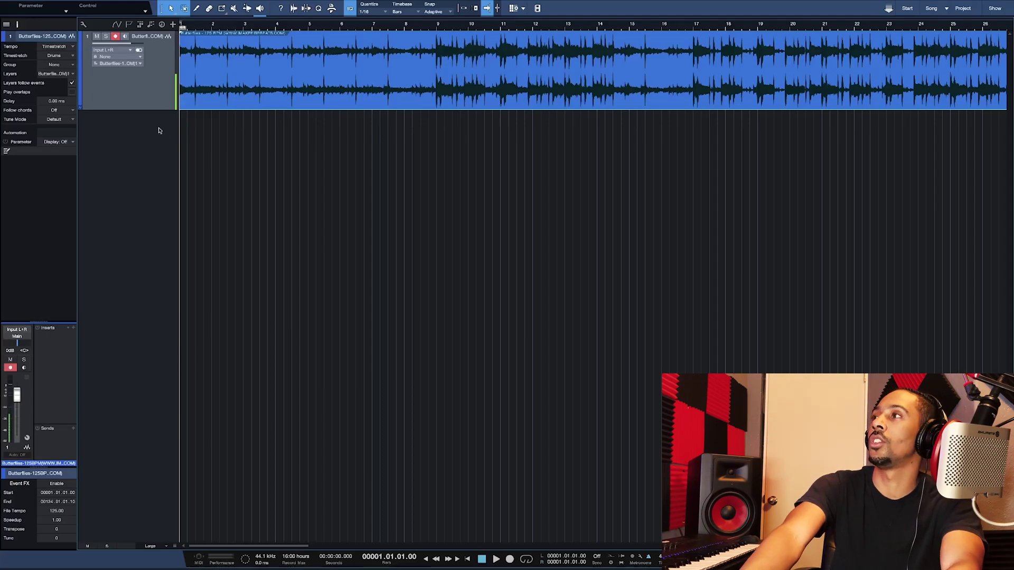
Hide the Inspector, add a mono audio track as Track 2, and set quantize to 1/8.
click(17, 25)
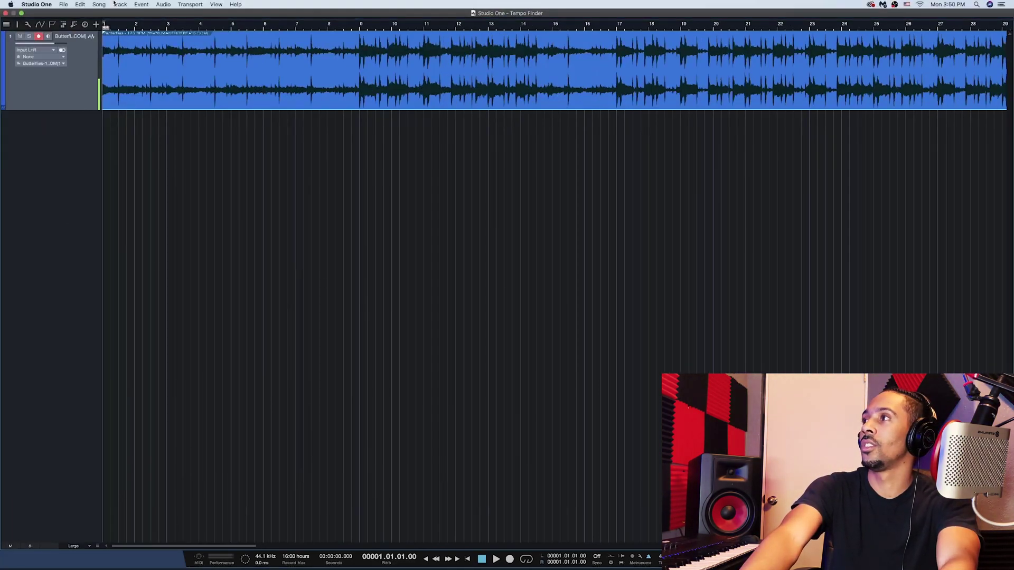
click(122, 5)
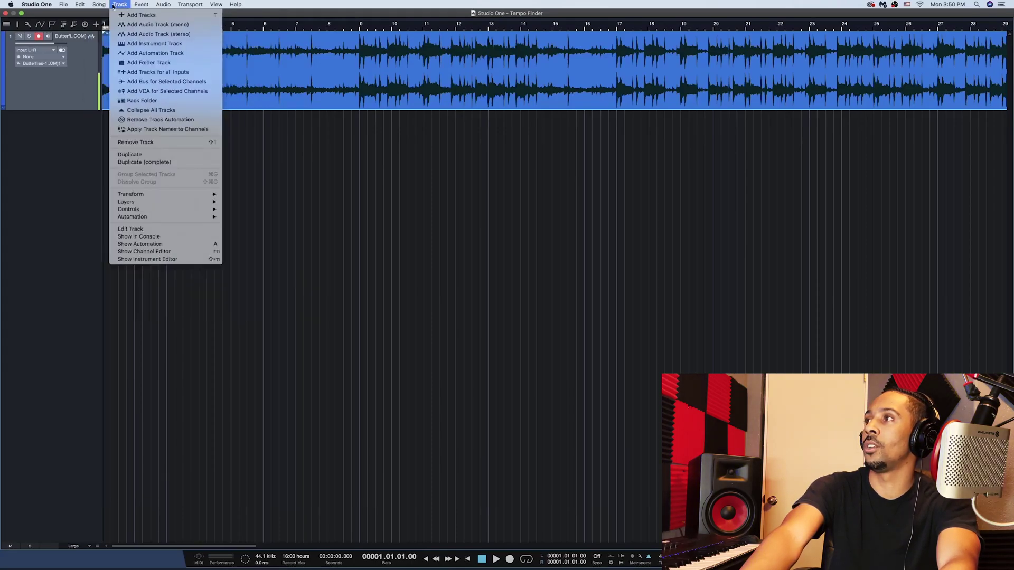
click(141, 25)
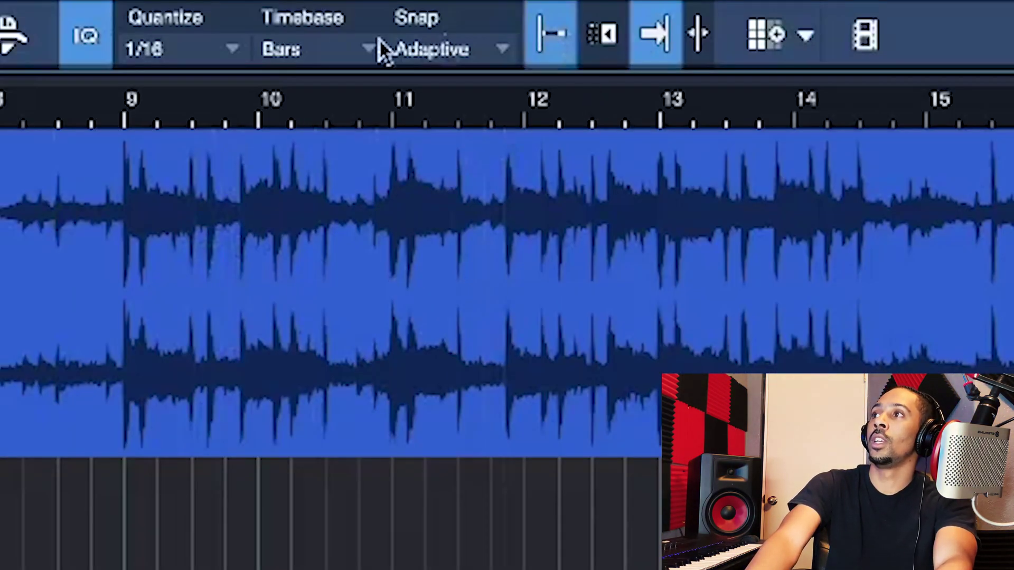
click(201, 53)
click(428, 117)
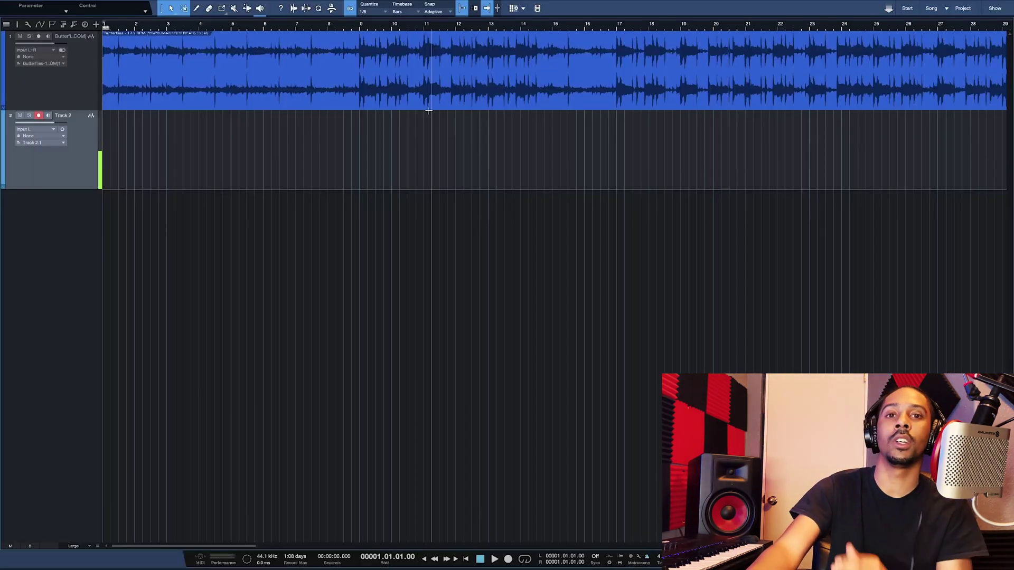
Record a vocal take on Track 2, trim its end to bar 13, and split it near bar 8.5.
key(KP_Multiply)
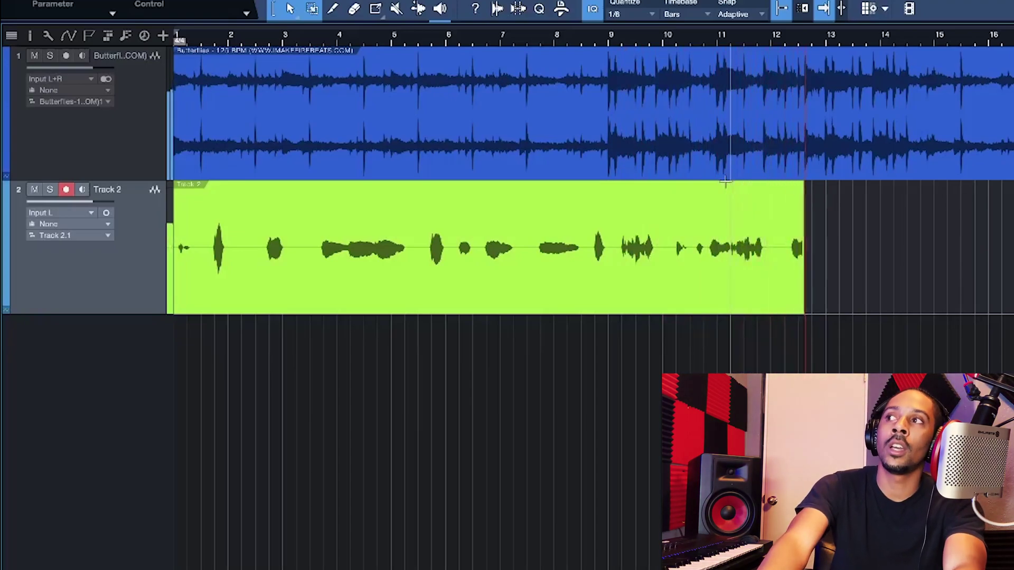
key(space)
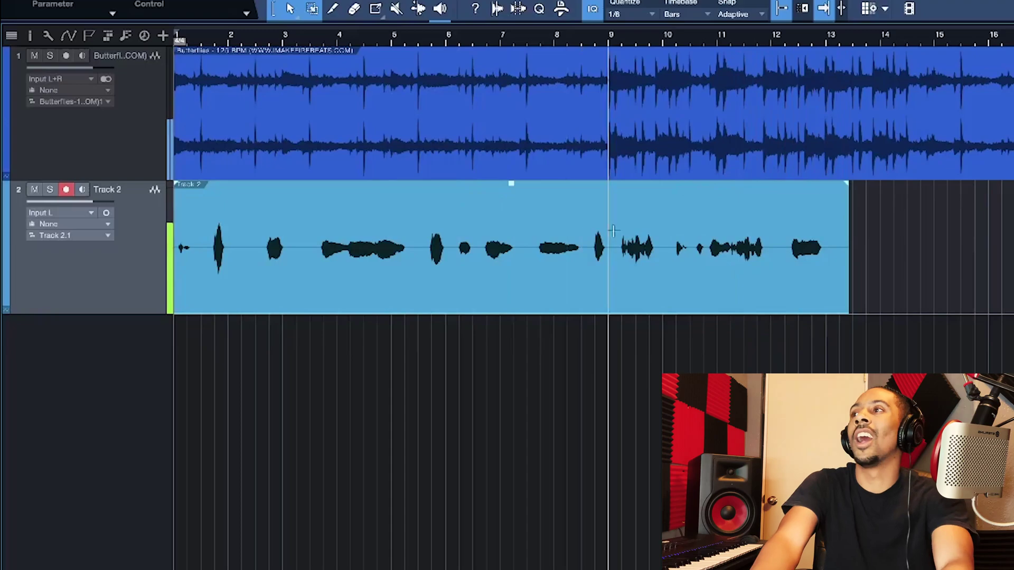
drag(846, 272, 832, 275)
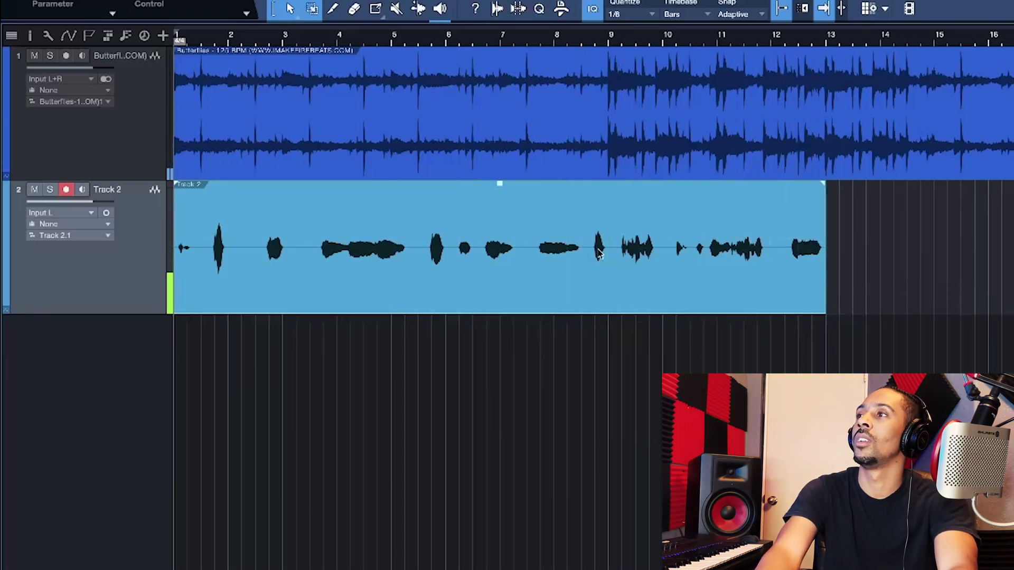
alt+click(581, 264)
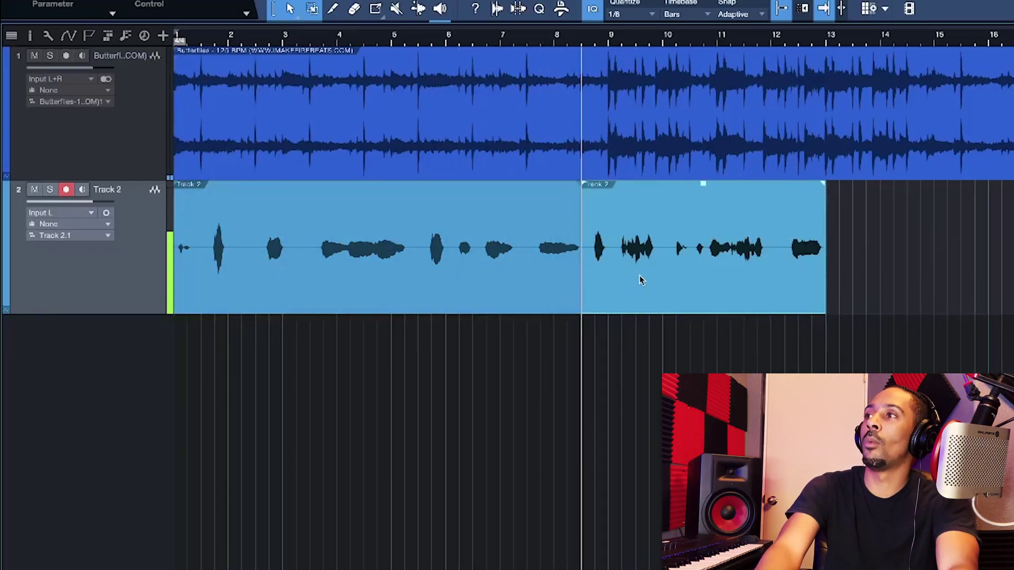
Lower the beat track's volume to -15.8 dB and shift the split point toward bar 9.
click(581, 35)
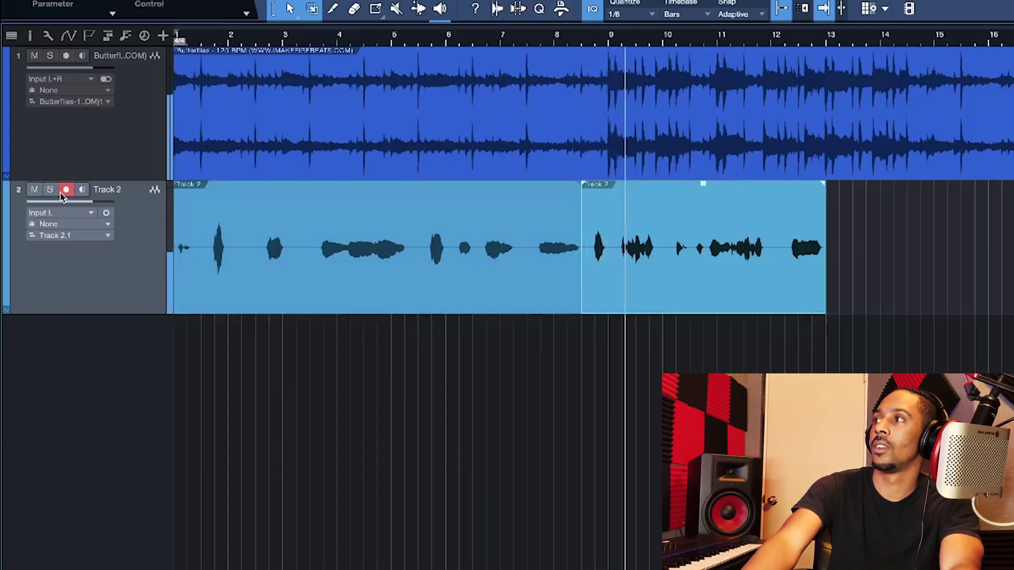
mouse_move(65, 74)
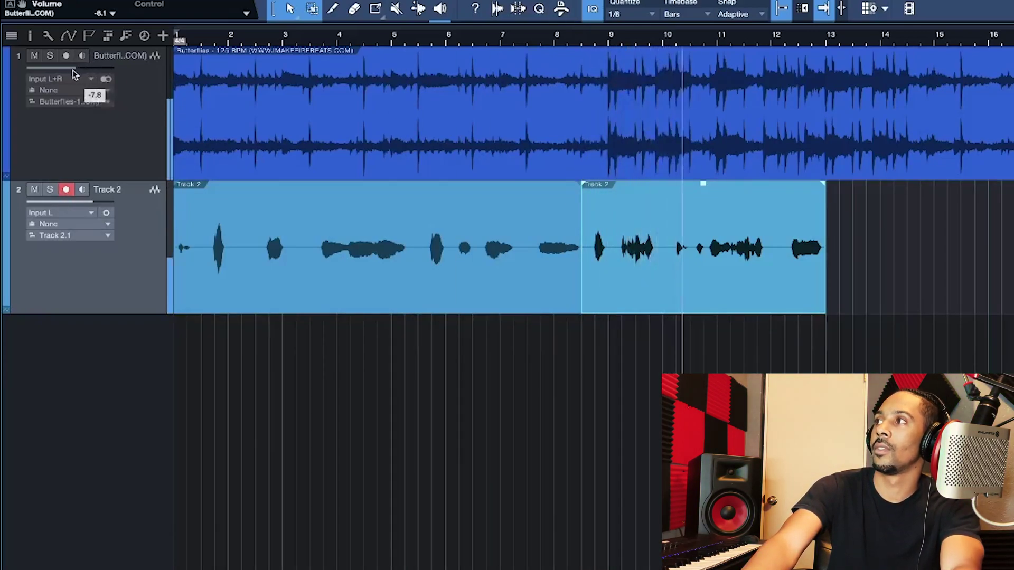
drag(65, 74, 61, 73)
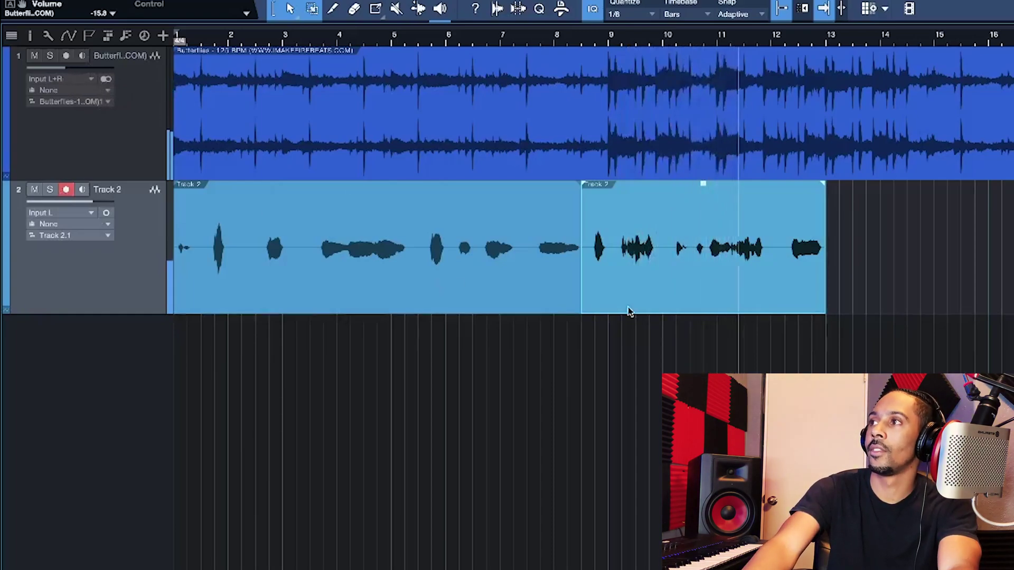
drag(579, 279, 587, 278)
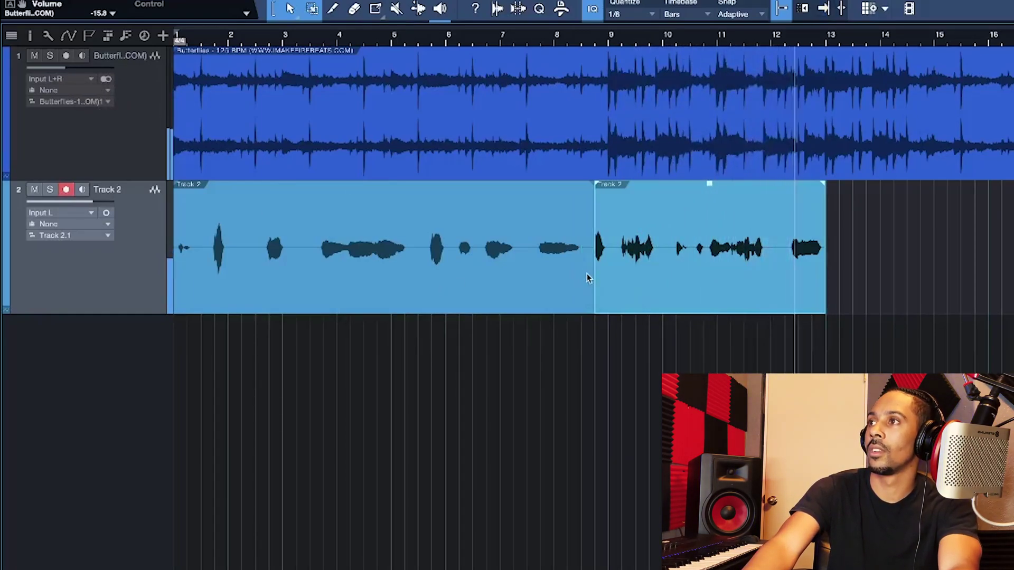
Duplicate the second vocal part to bar 13, then enable Snap with a 1/16 quantize grid.
key(d)
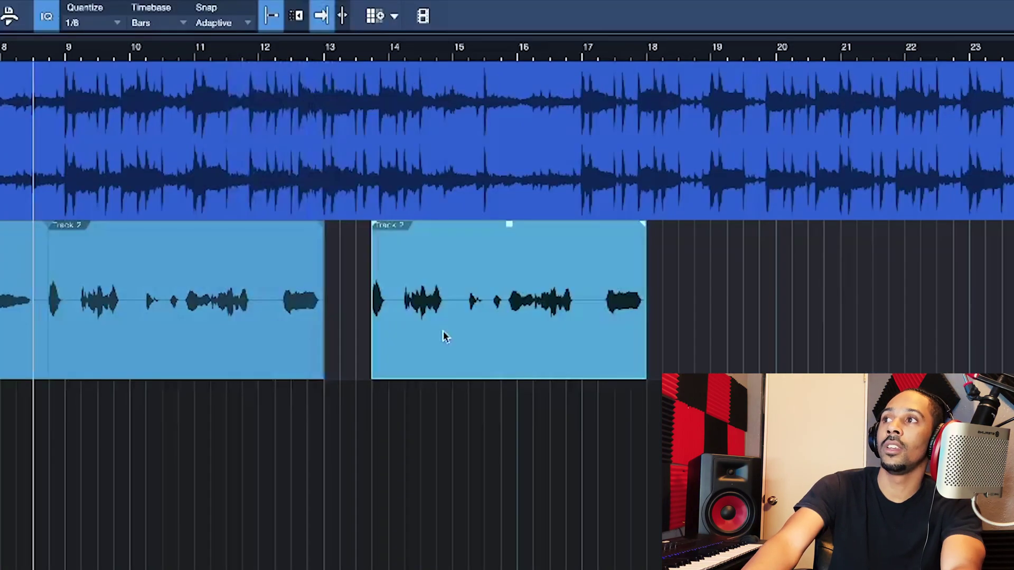
drag(927, 277, 890, 281)
drag(399, 339, 350, 338)
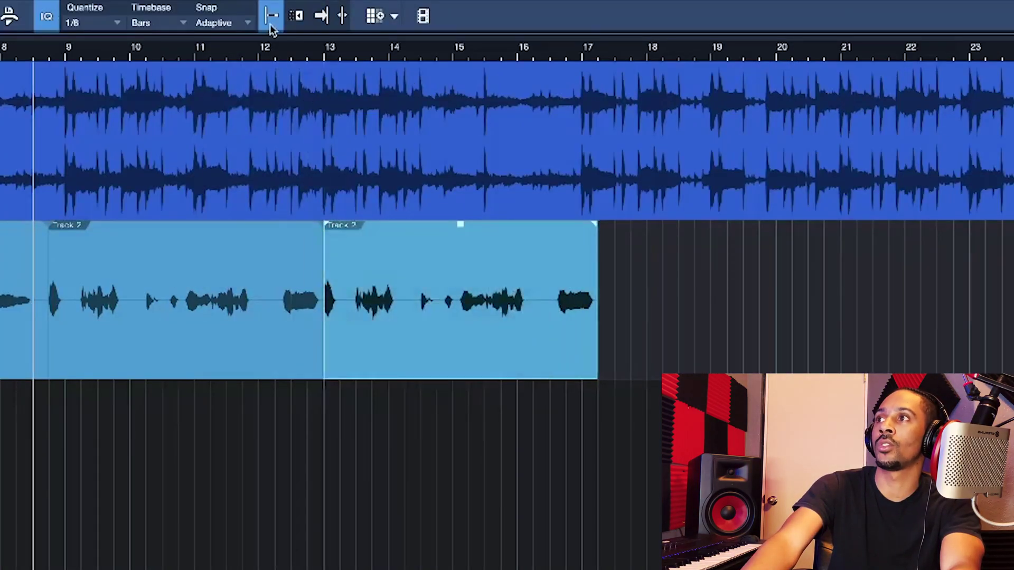
key(f)
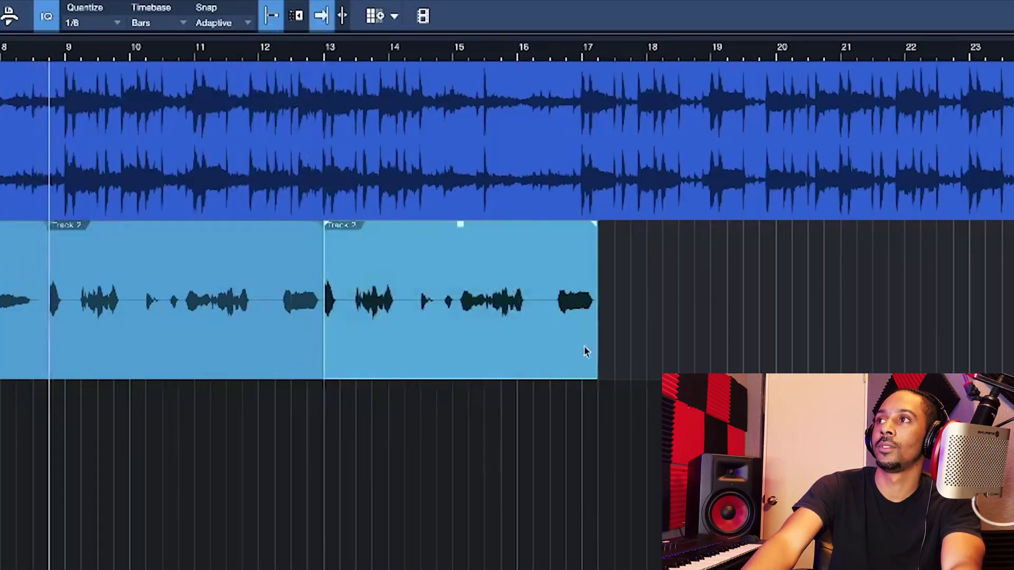
click(101, 26)
click(241, 46)
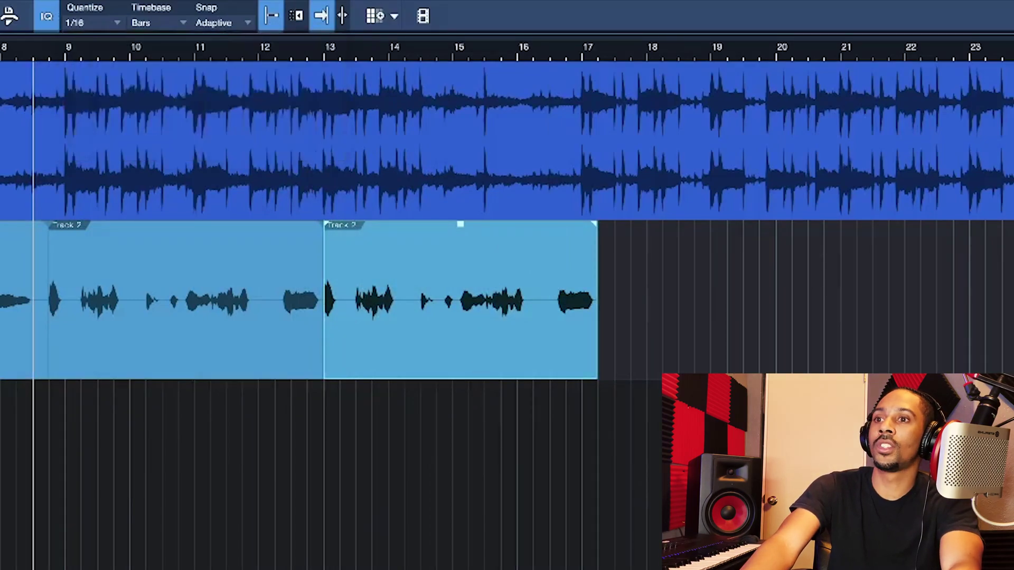
key(e)
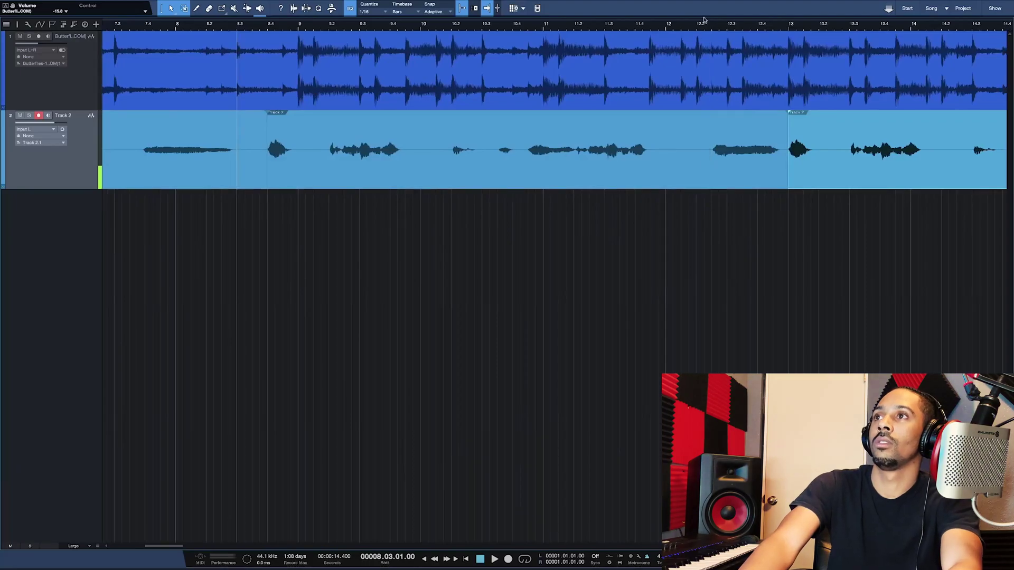
Trim the copied clip's start at bar 13, reposition it, and audition the vocals from bar 8.4.
click(704, 41)
key(space)
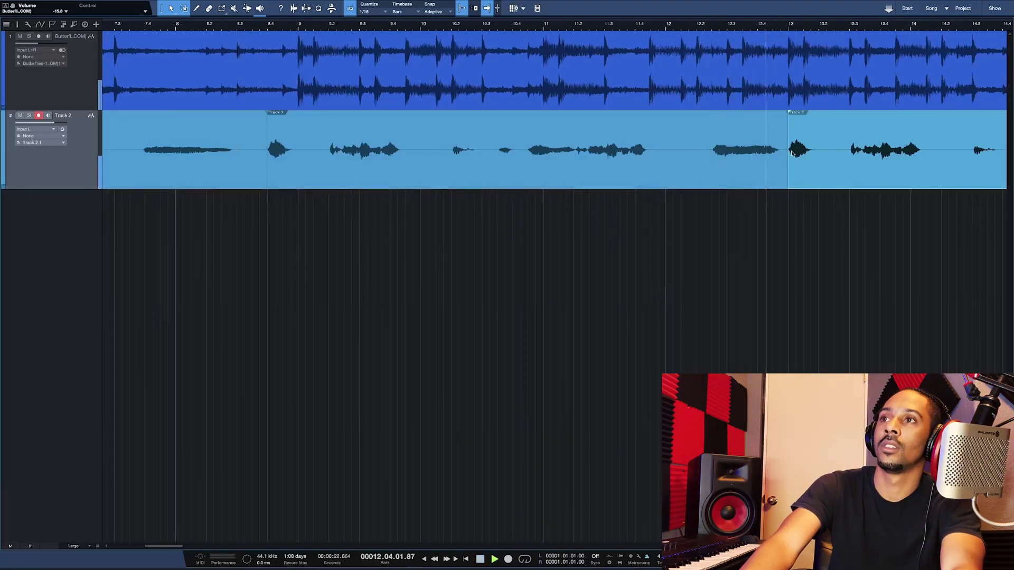
key(space)
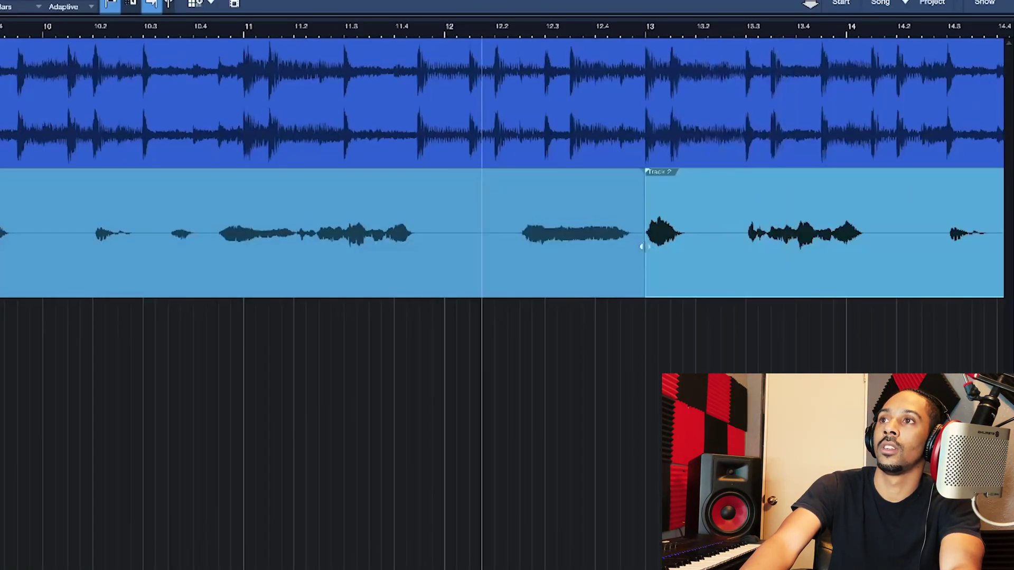
drag(788, 161, 835, 161)
mouse_move(742, 252)
mouse_down()
mouse_move(692, 255)
mouse_move(741, 256)
mouse_move(731, 260)
mouse_up()
key(space)
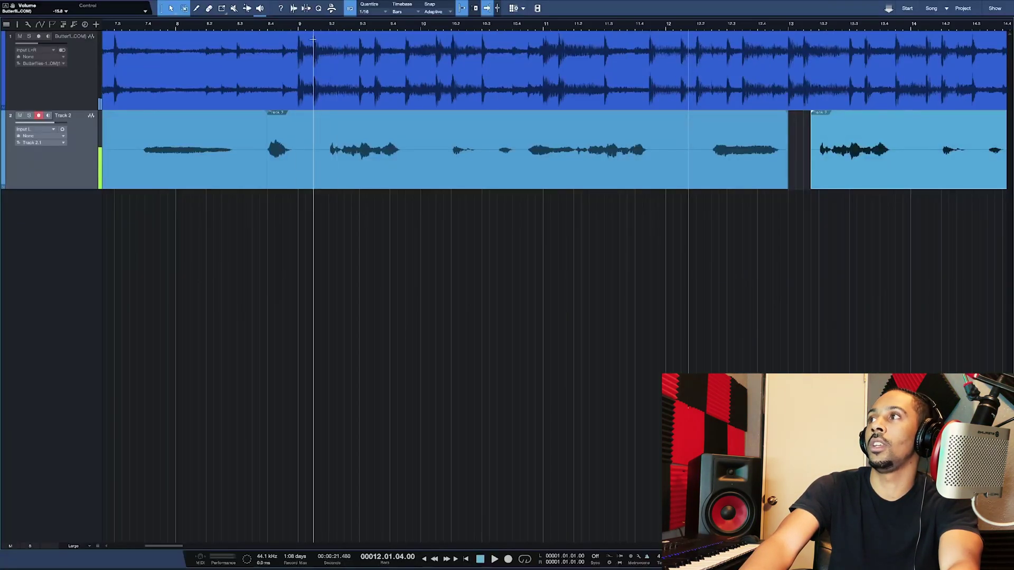
click(268, 25)
key(space)
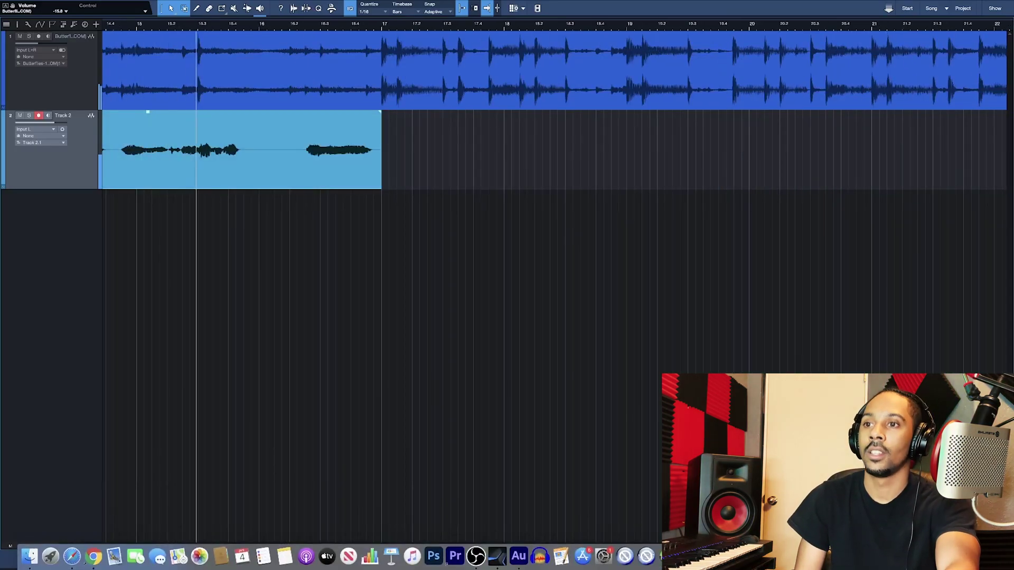
key(w)
key(w)
key(w)
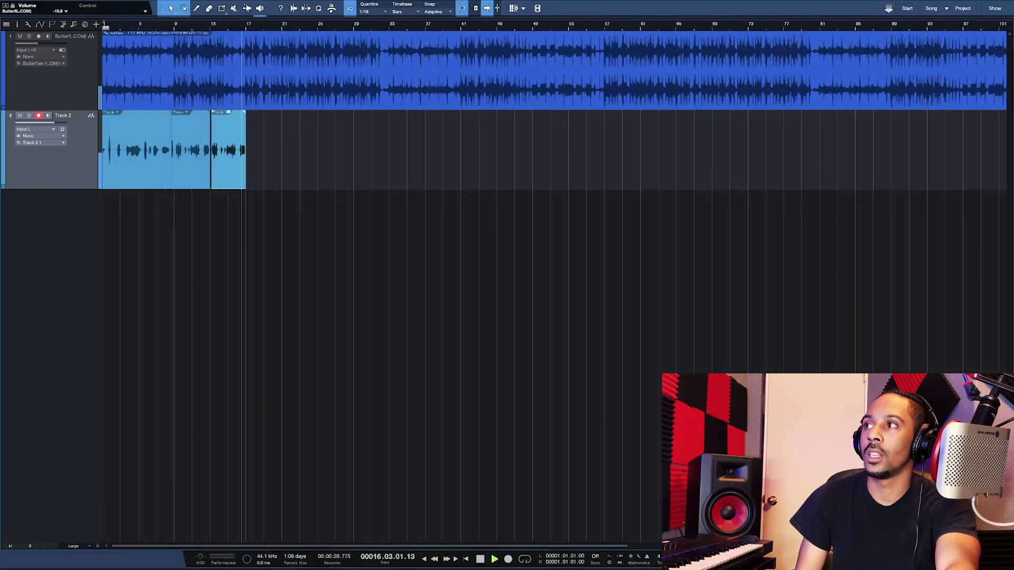
key(space)
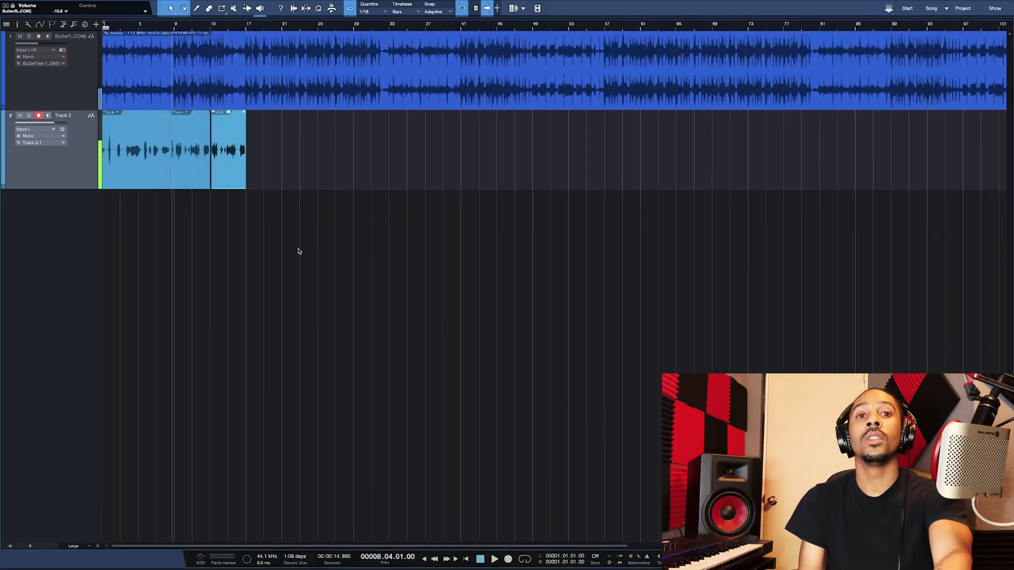